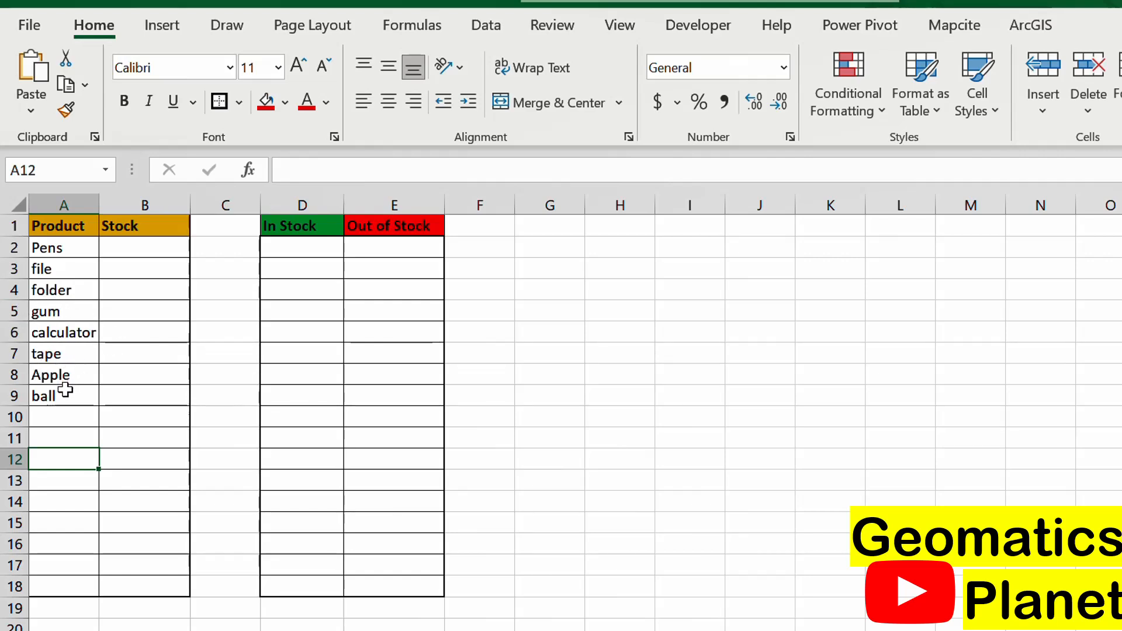
Add bottle, chair, table and bag to the Product list in cells A10 to A13.
left_click(76, 421)
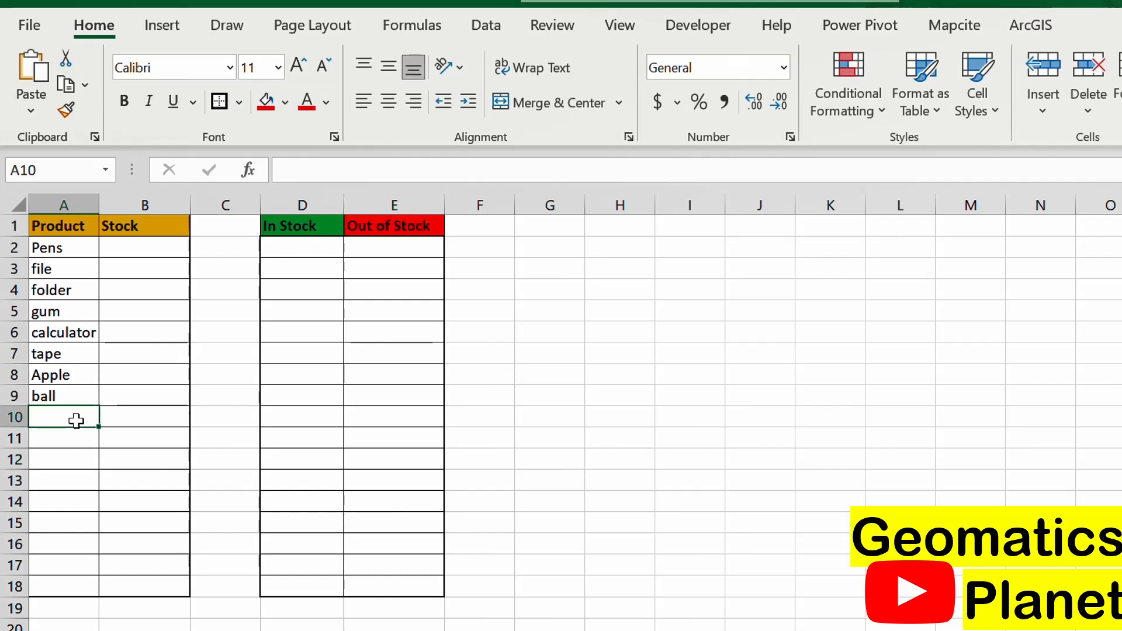
type("bottle")
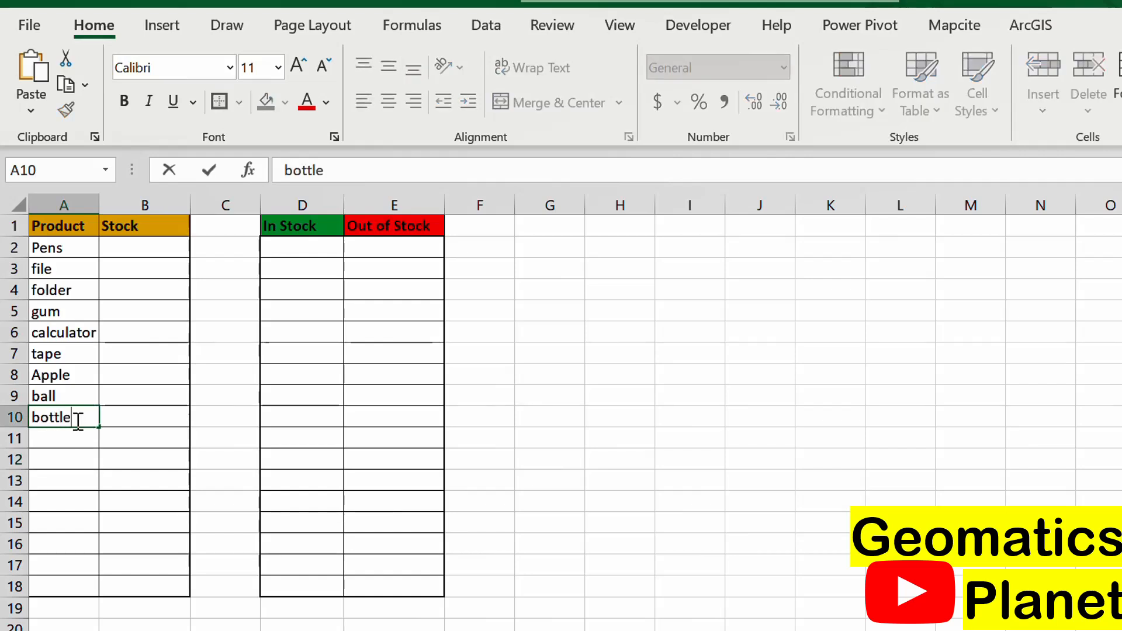
key("Return")
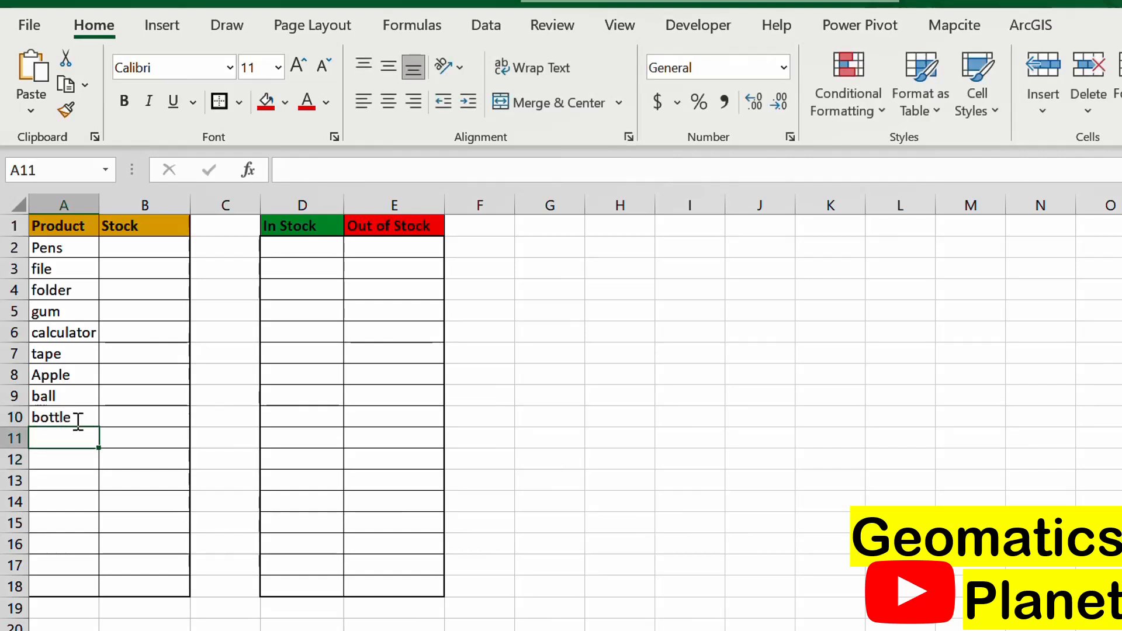
type("chair")
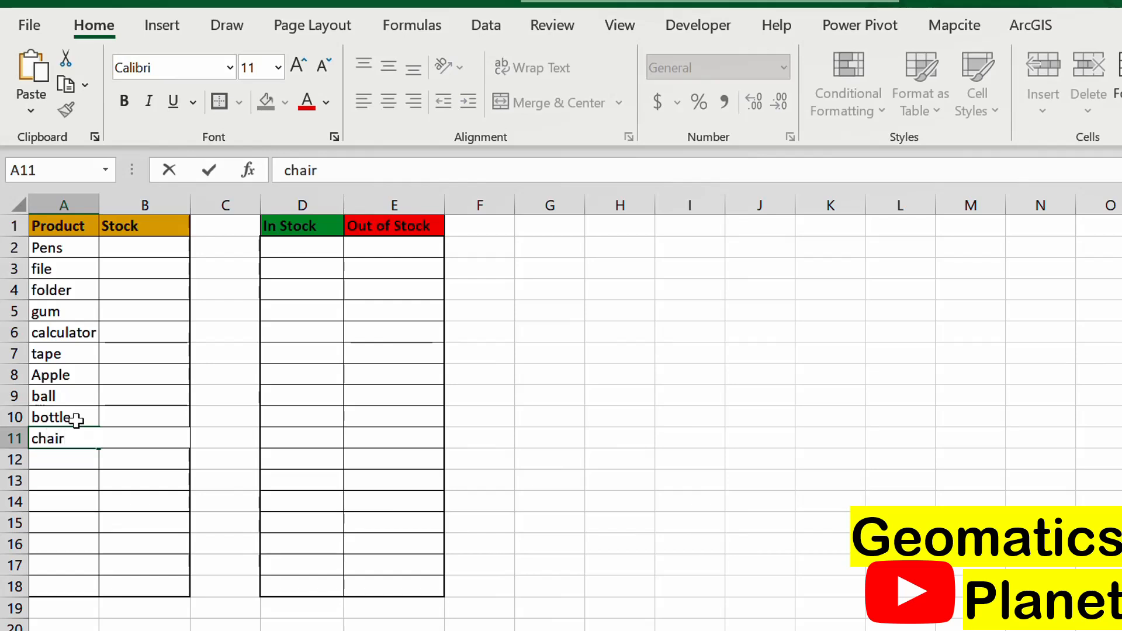
key("Return")
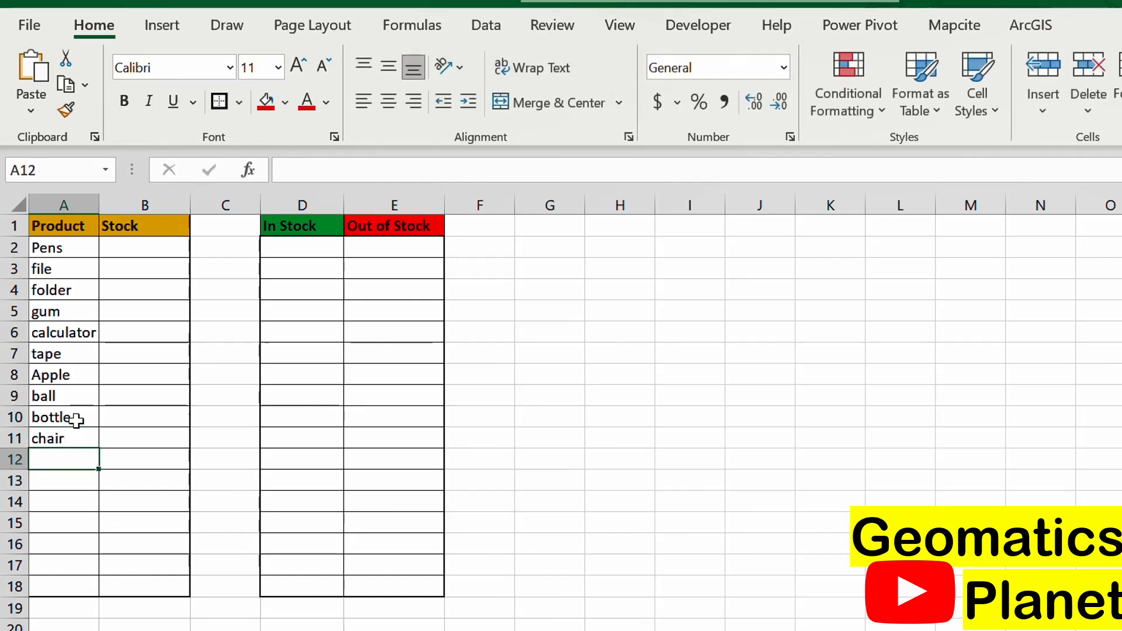
type("table")
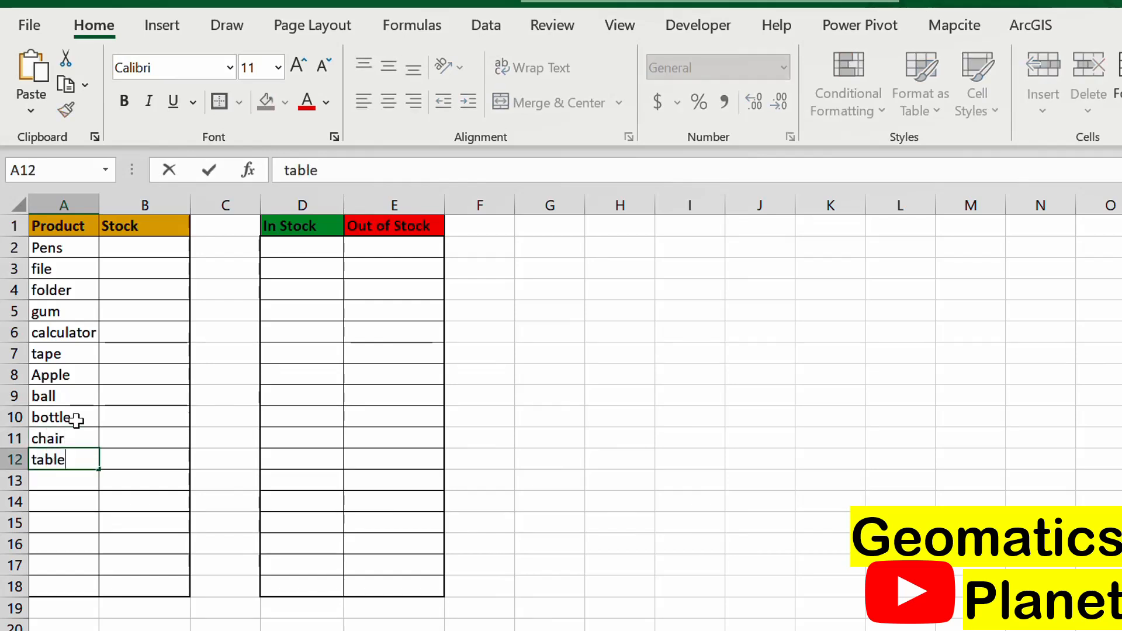
key("Return")
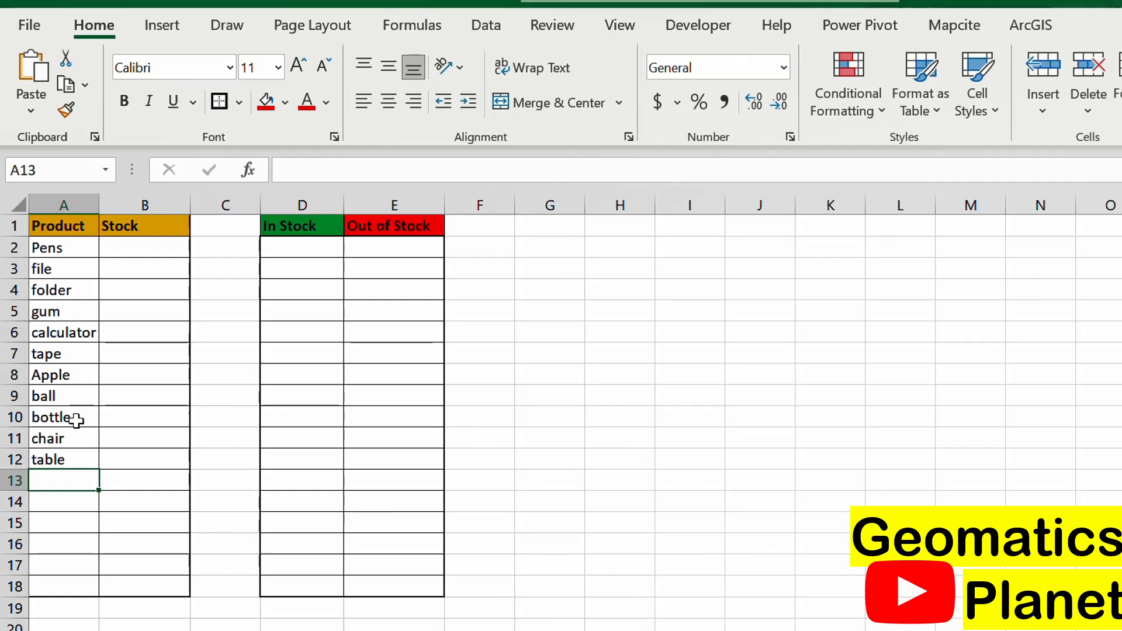
type("bag")
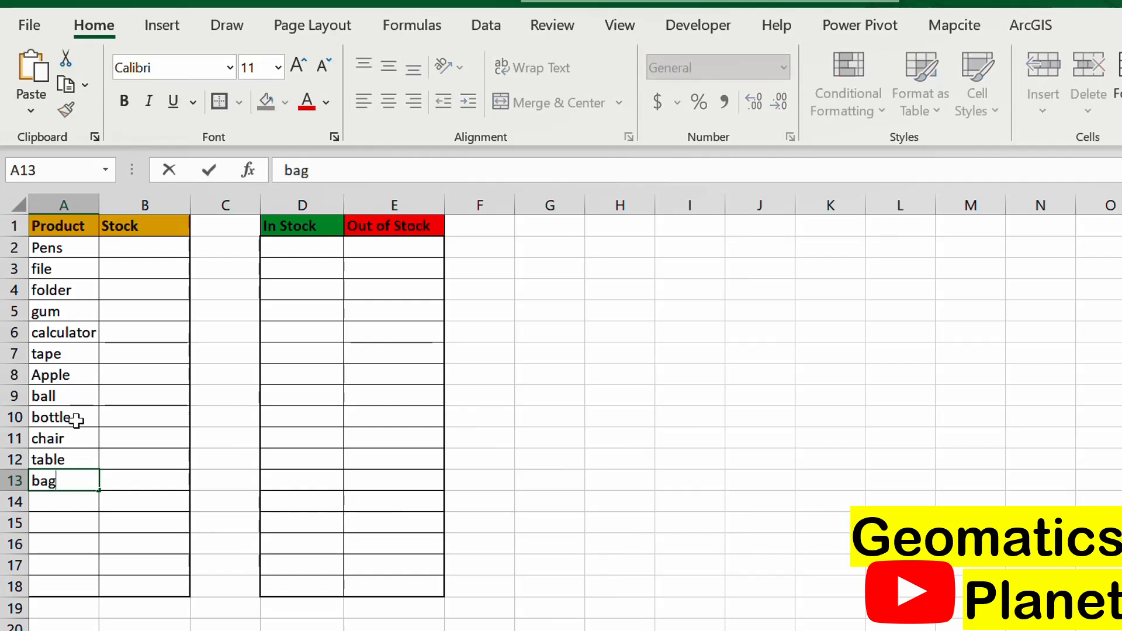
key("Return")
Continue the Product list in cells A14 to A18 with shoe, laptop, phone, broom' and shovel.
type("b")
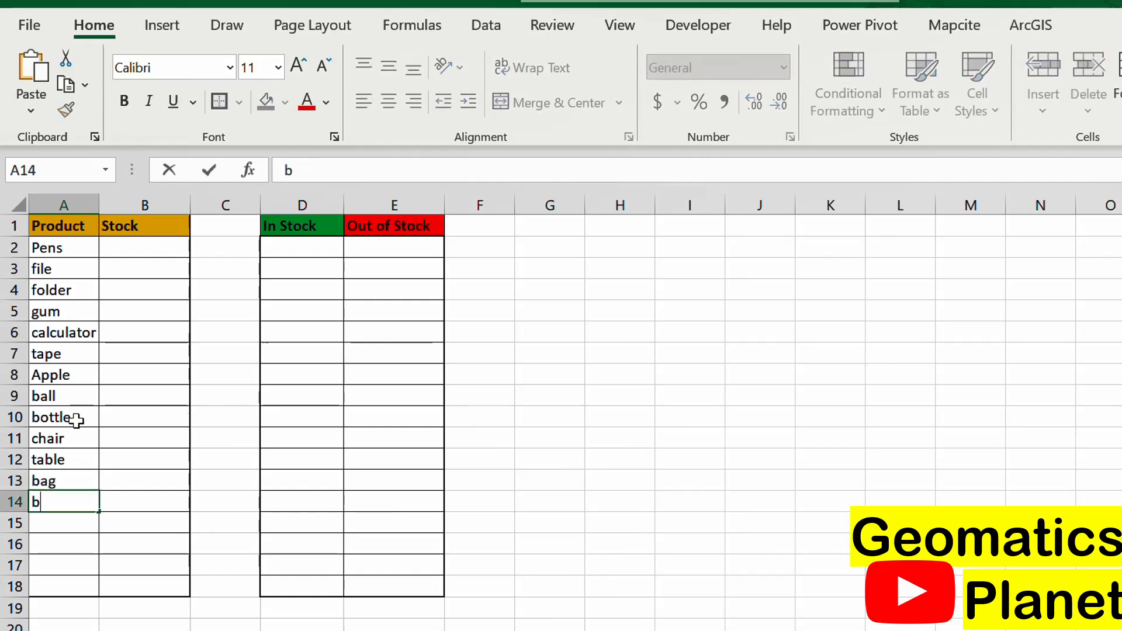
key("BackSpace")
type("shoe")
key("Return")
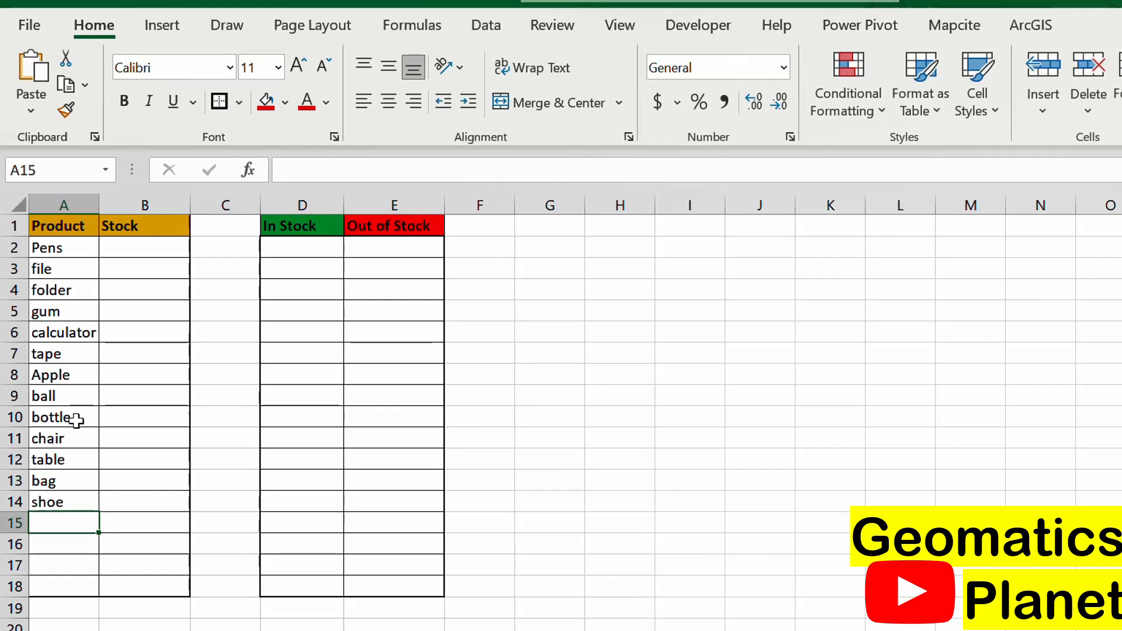
type("laptop")
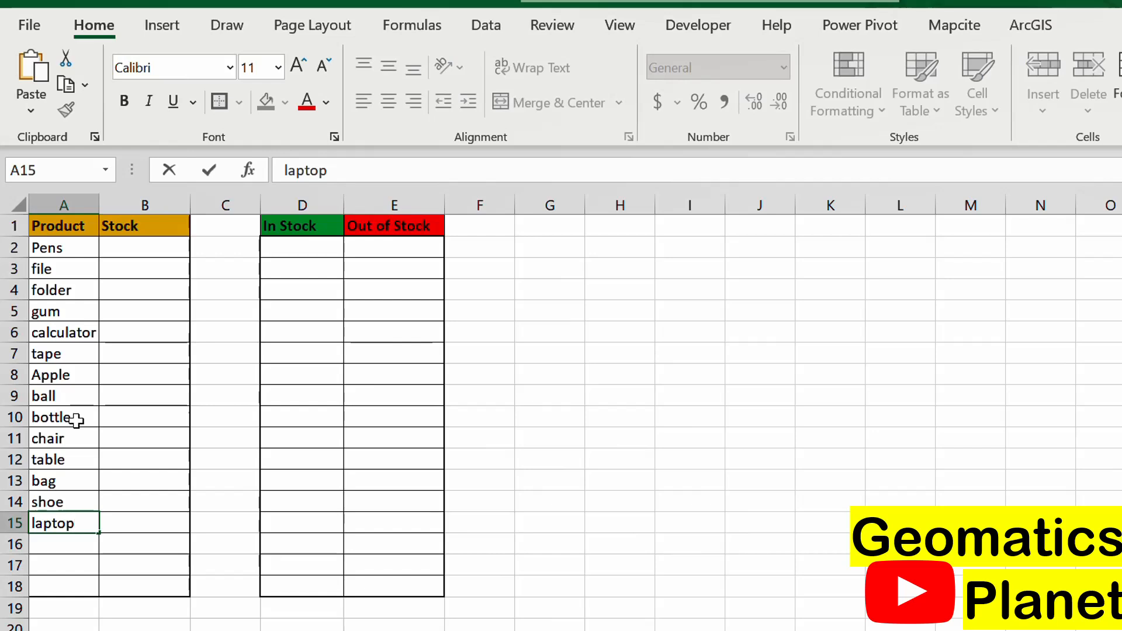
key("Return")
type("ph")
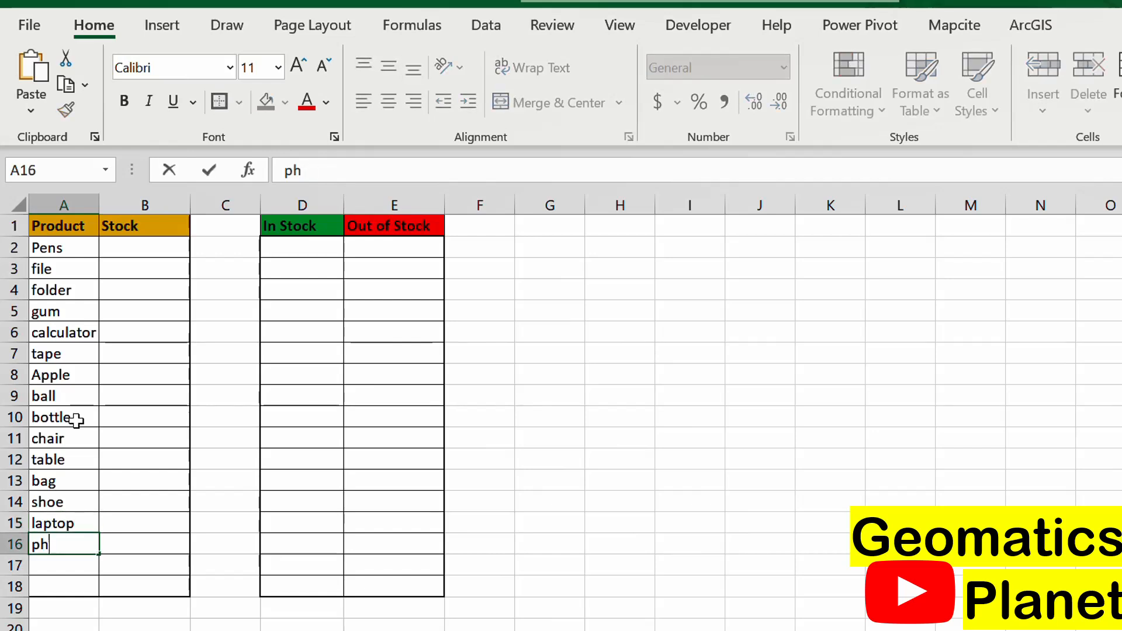
type("one")
key("Return")
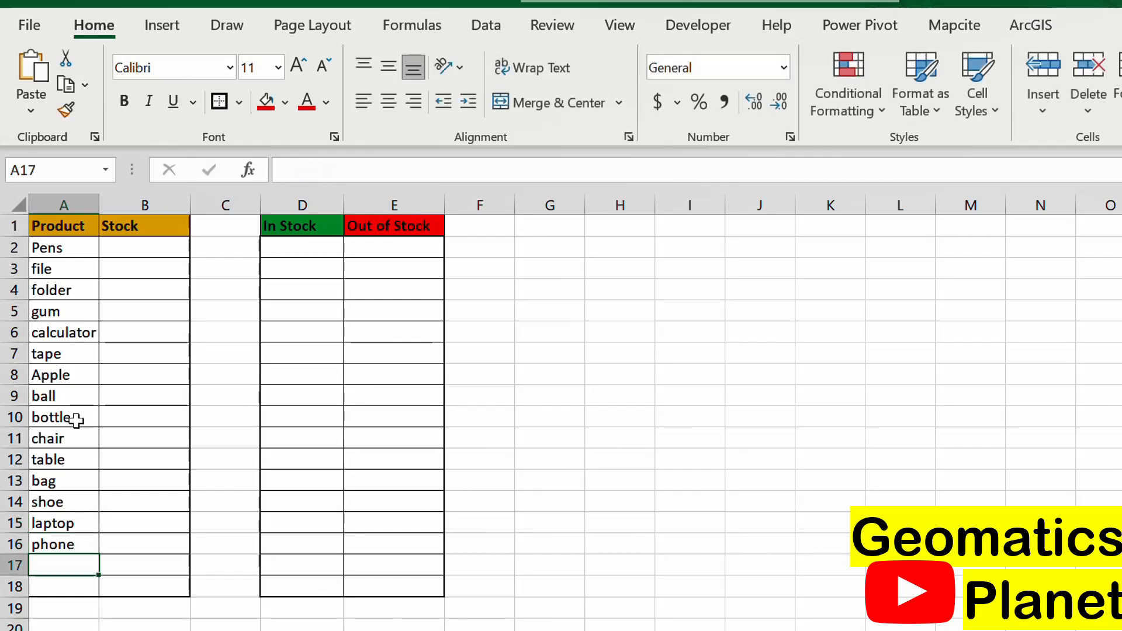
type("broom'")
key("Return")
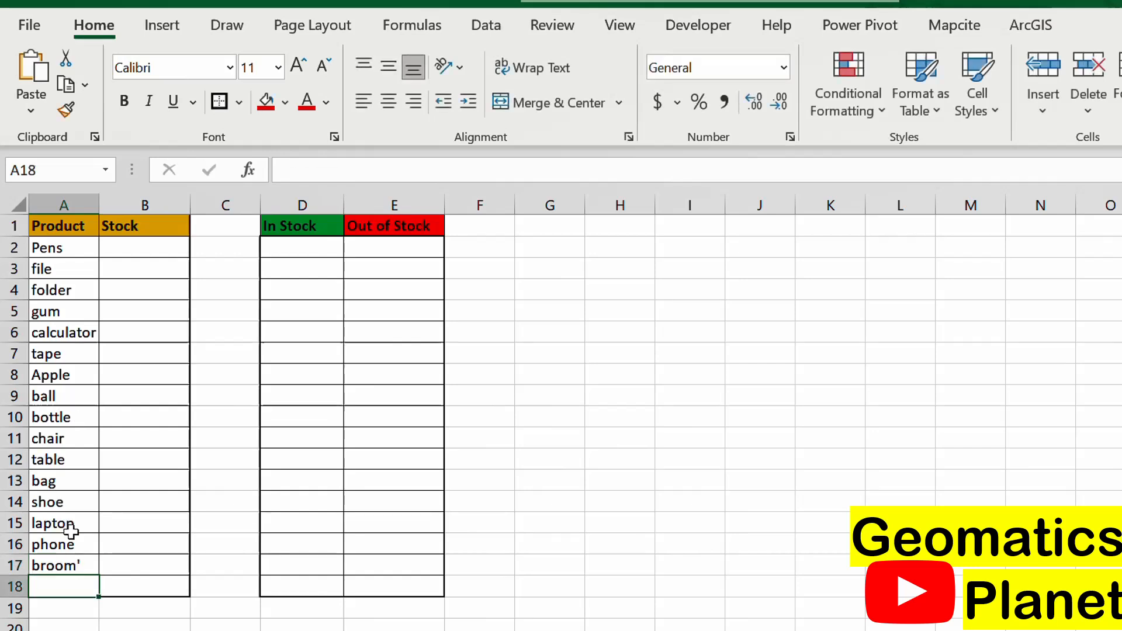
type("shovel")
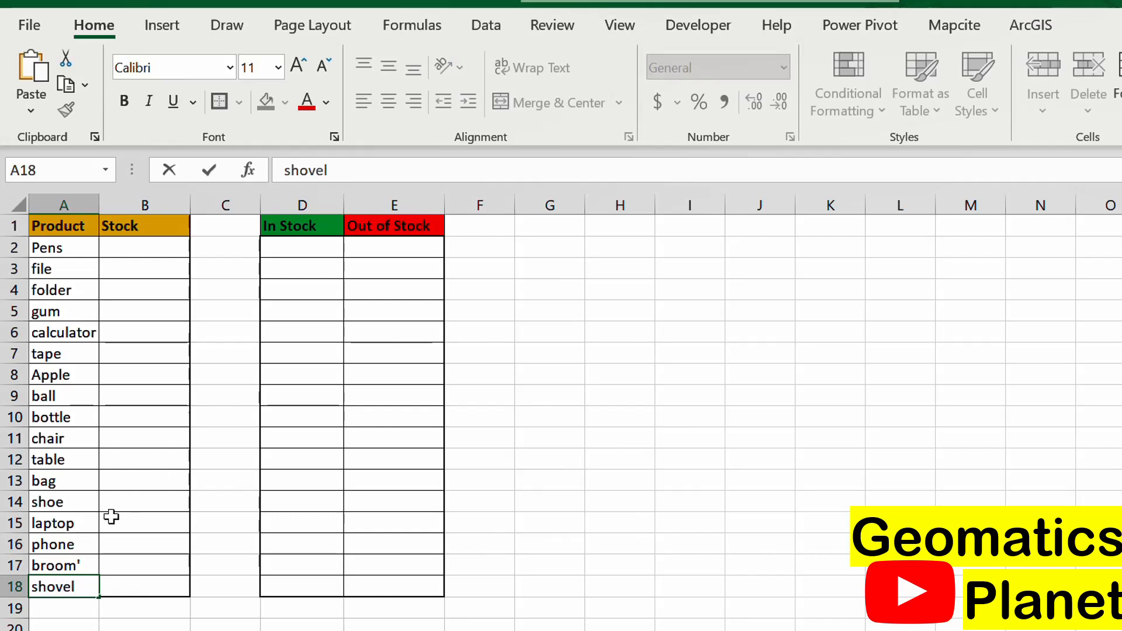
Remove the stray apostrophe from the product name in cell A17 so it reads broom.
left_click(82, 564)
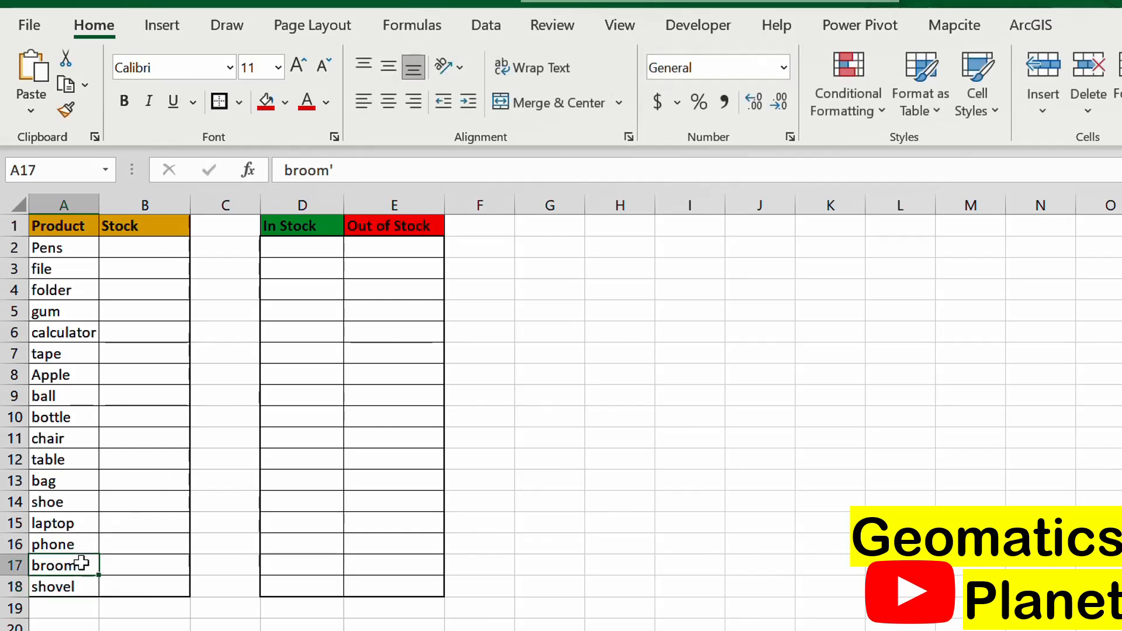
left_click(353, 169)
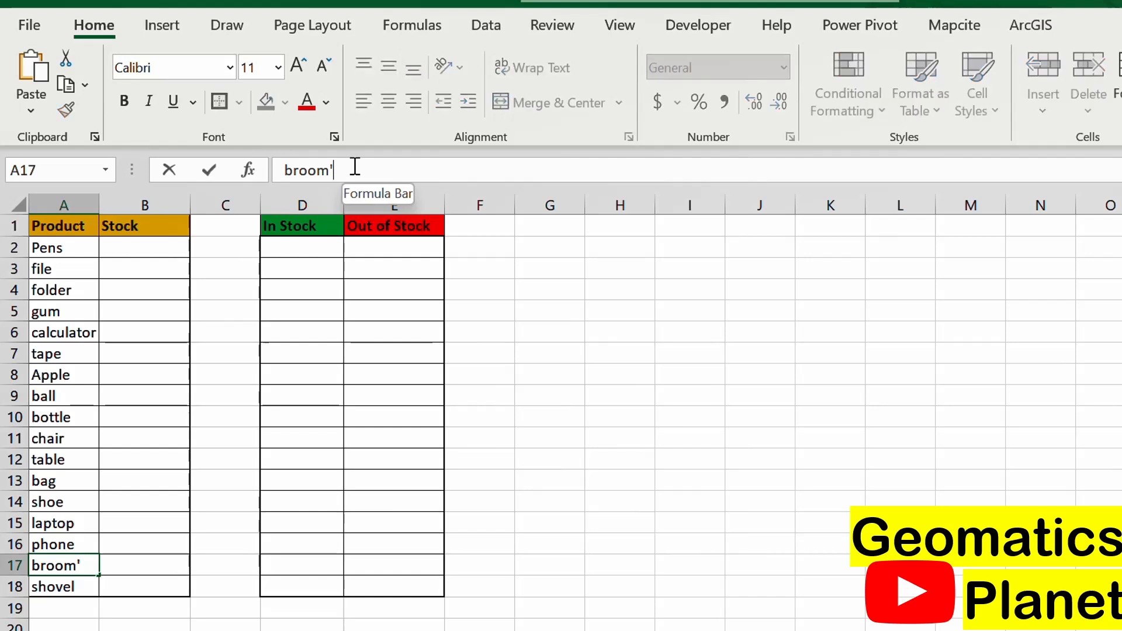
key("BackSpace")
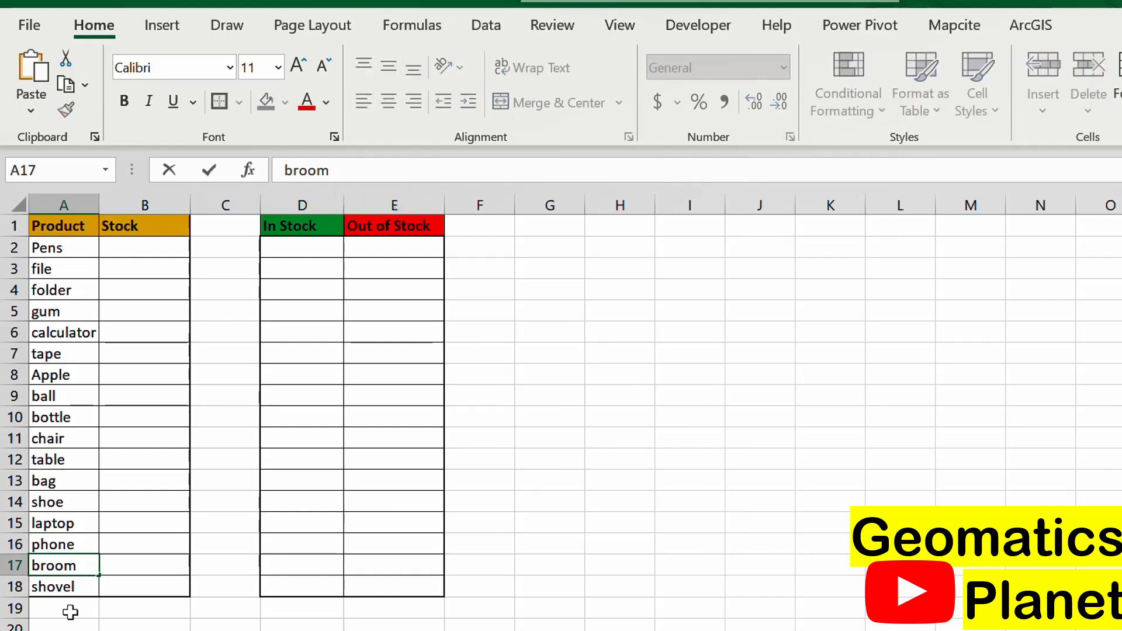
Enter the Stock quantities 45, 87, 1, 5 and 8 for Pens through calculator in cells B2 to B6.
left_click(142, 255)
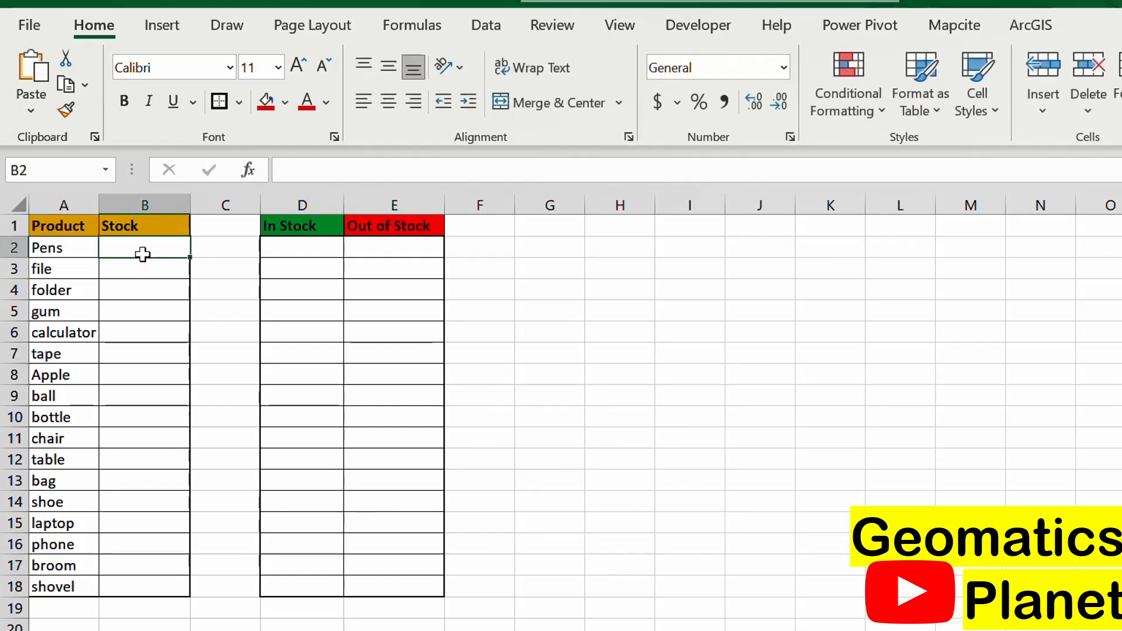
type("45")
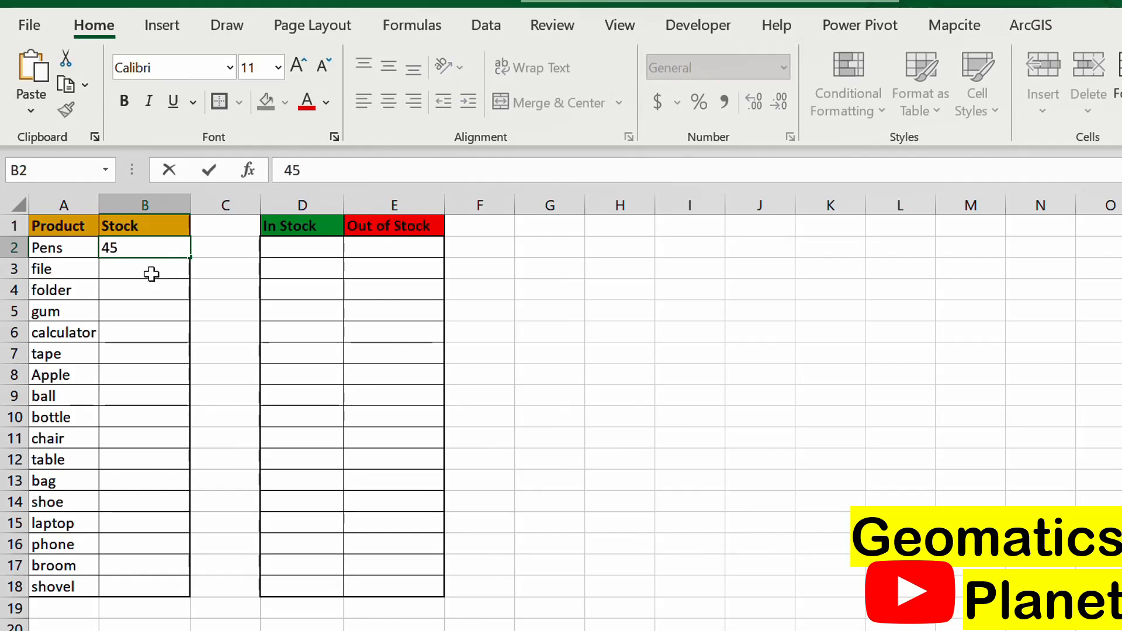
left_click(151, 274)
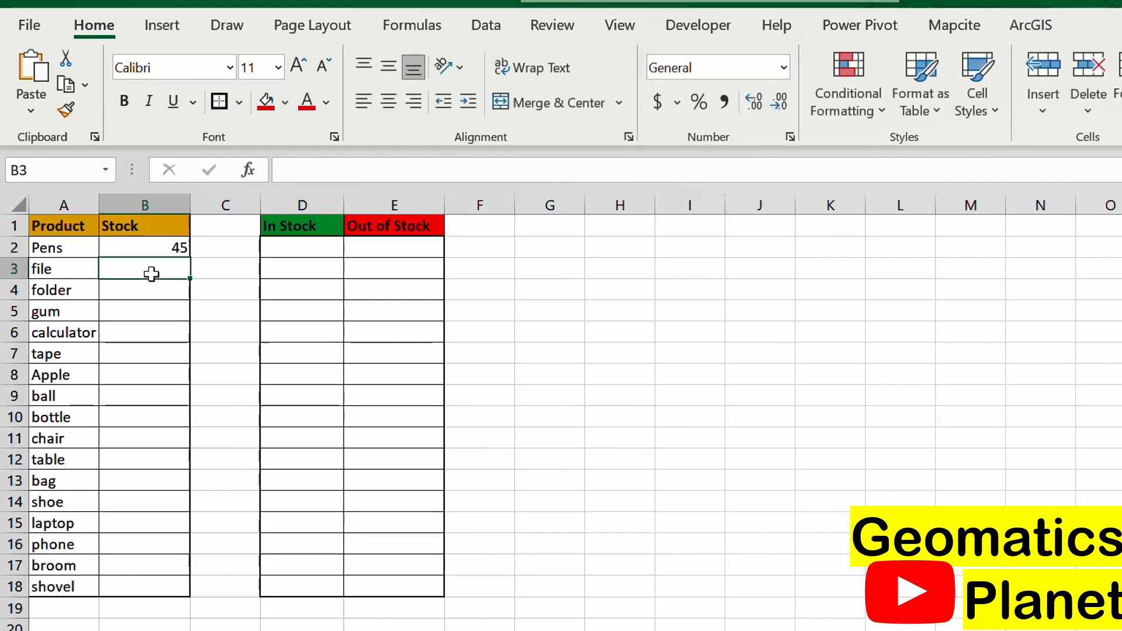
type("87")
key("Return")
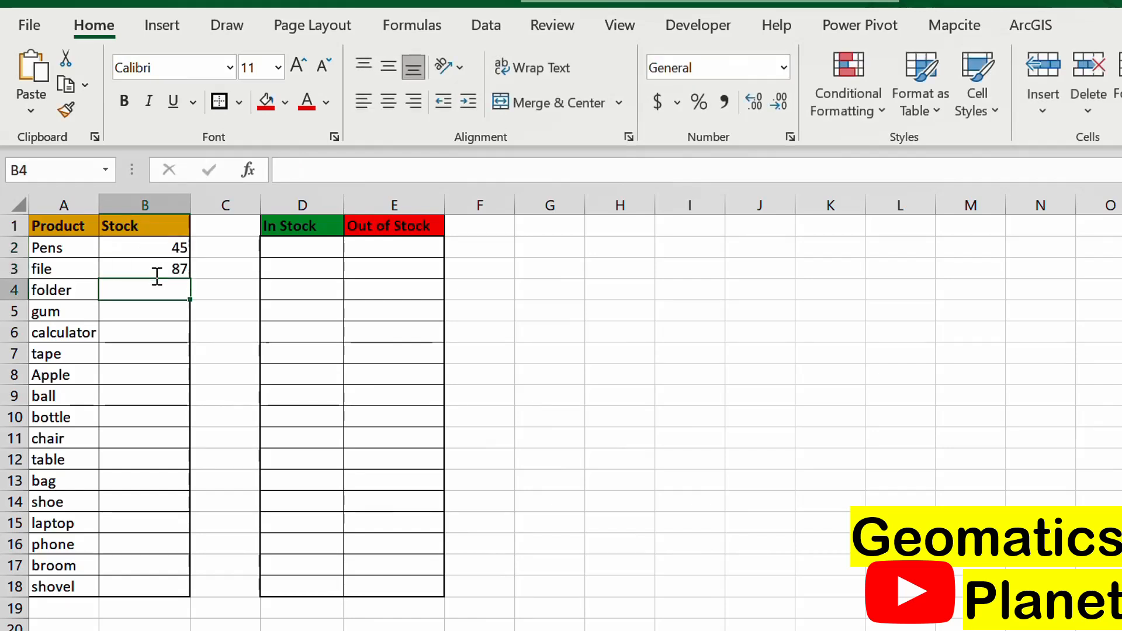
type("1")
key("Return")
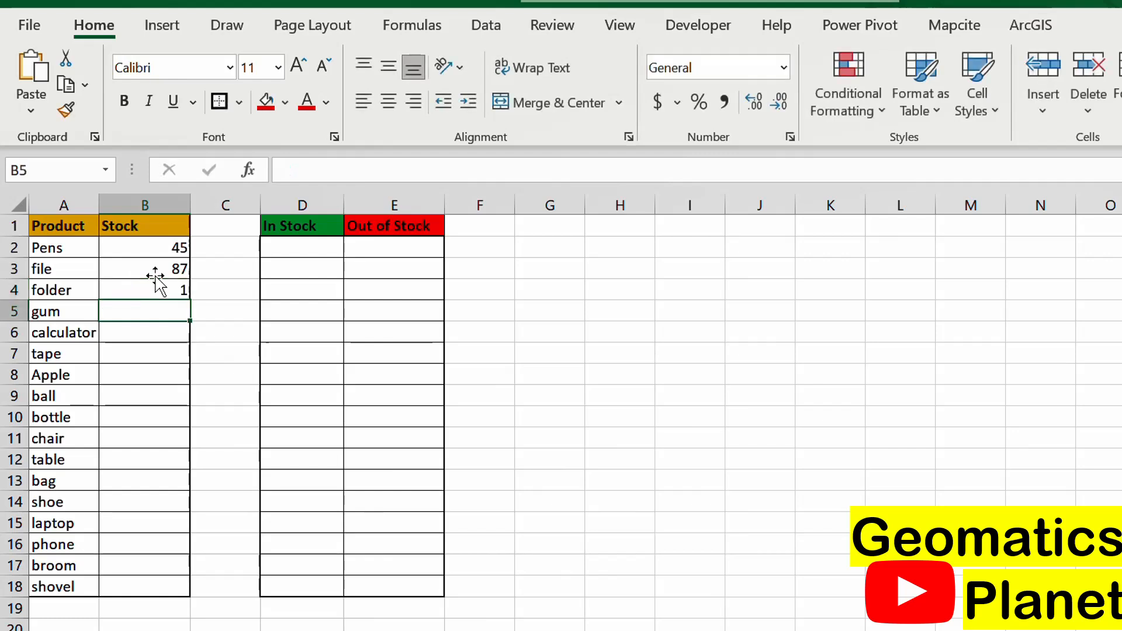
type("5")
key("Return")
type("8")
key("Return")
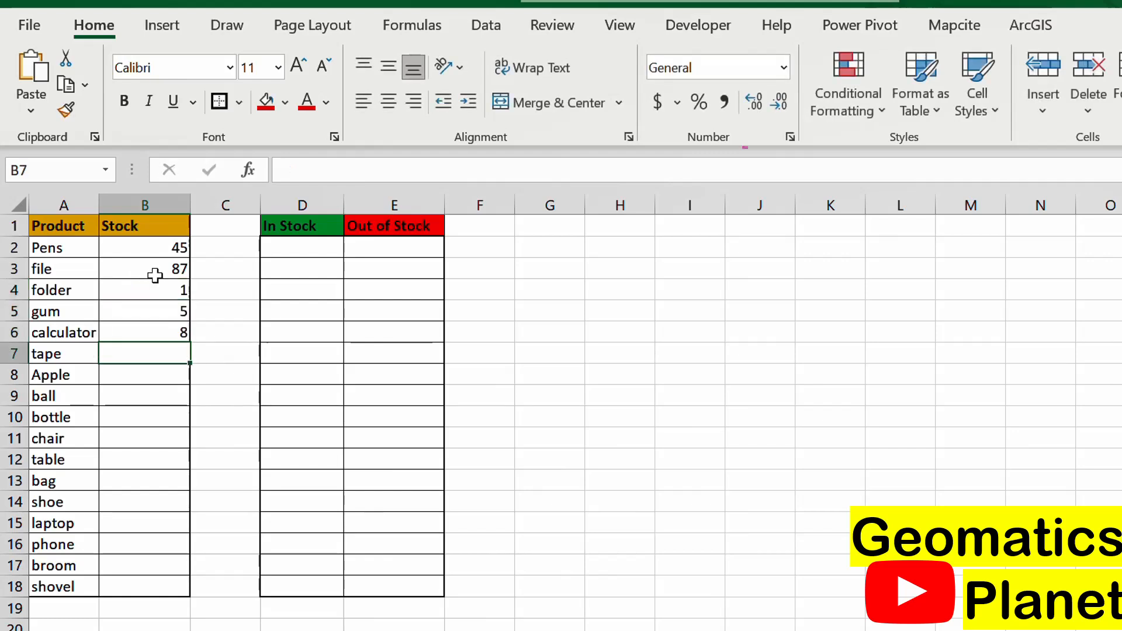
Enter the Stock quantities 0, 3, 6, 8, 2 and 5 for tape through table in cells B7 to B12.
type("0")
key("Return")
type("3")
key("Return")
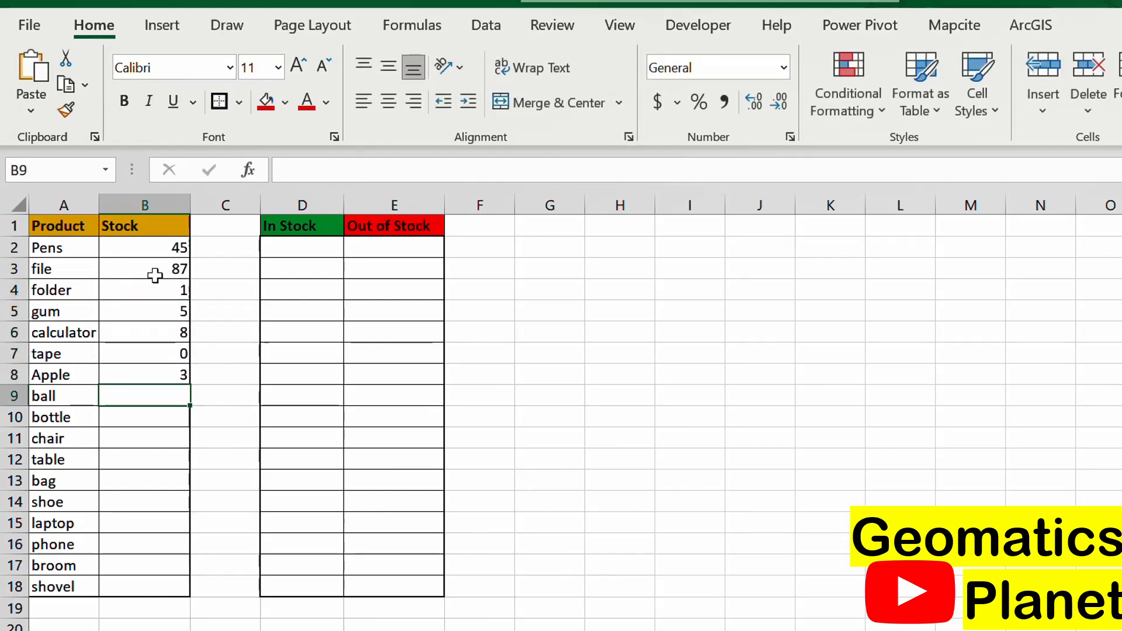
type("6")
key("Return")
type("8")
key("Return")
type("2")
key("Return")
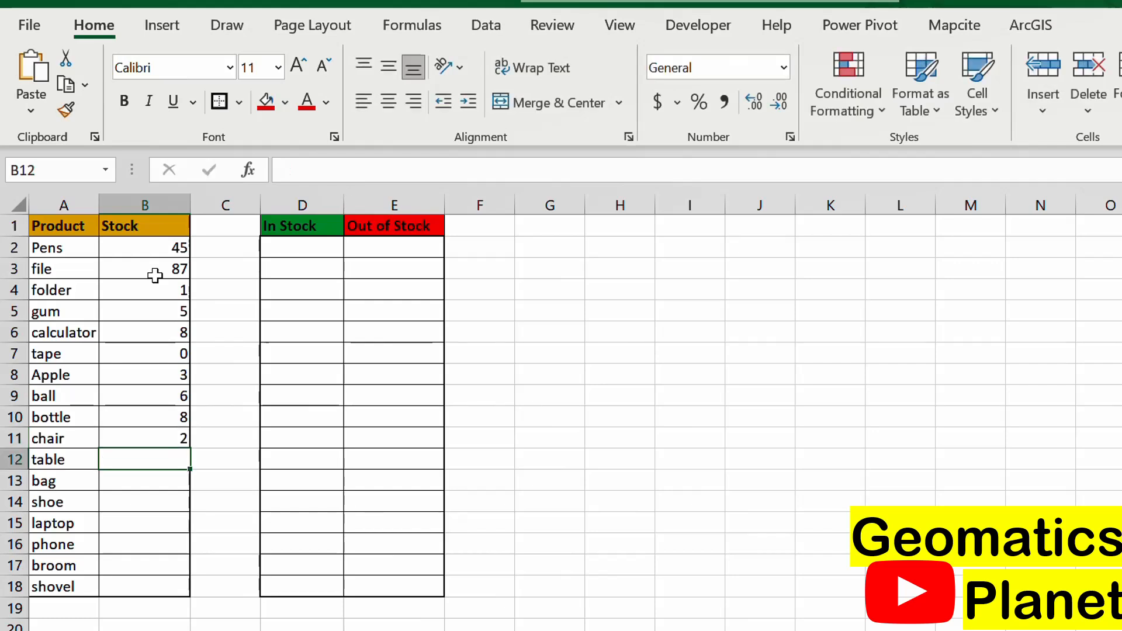
key("Return")
key("Return")
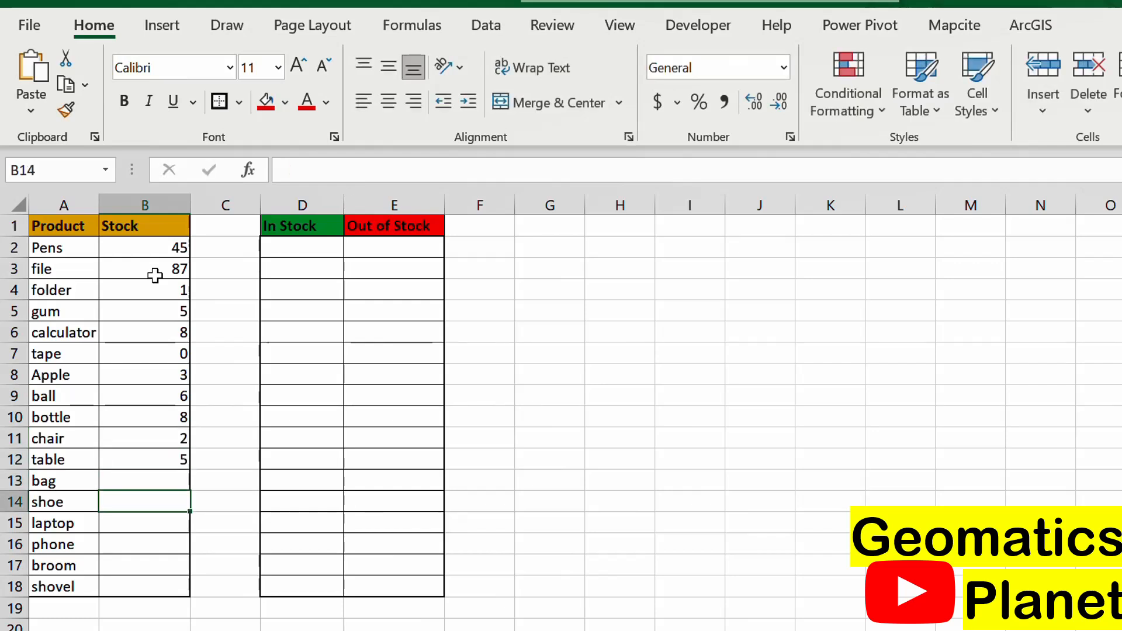
Enter the Stock quantities 56, 2, 5, 12, 2 and 9 for bag through shovel in cells B13 to B18.
double_click(140, 481)
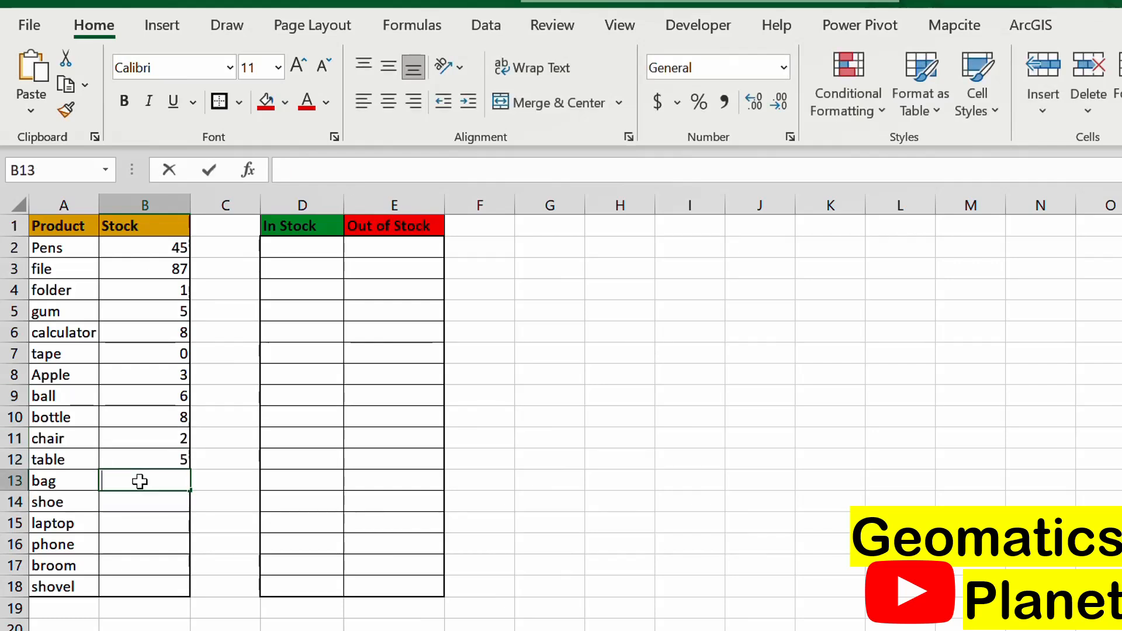
type("56")
key("Return")
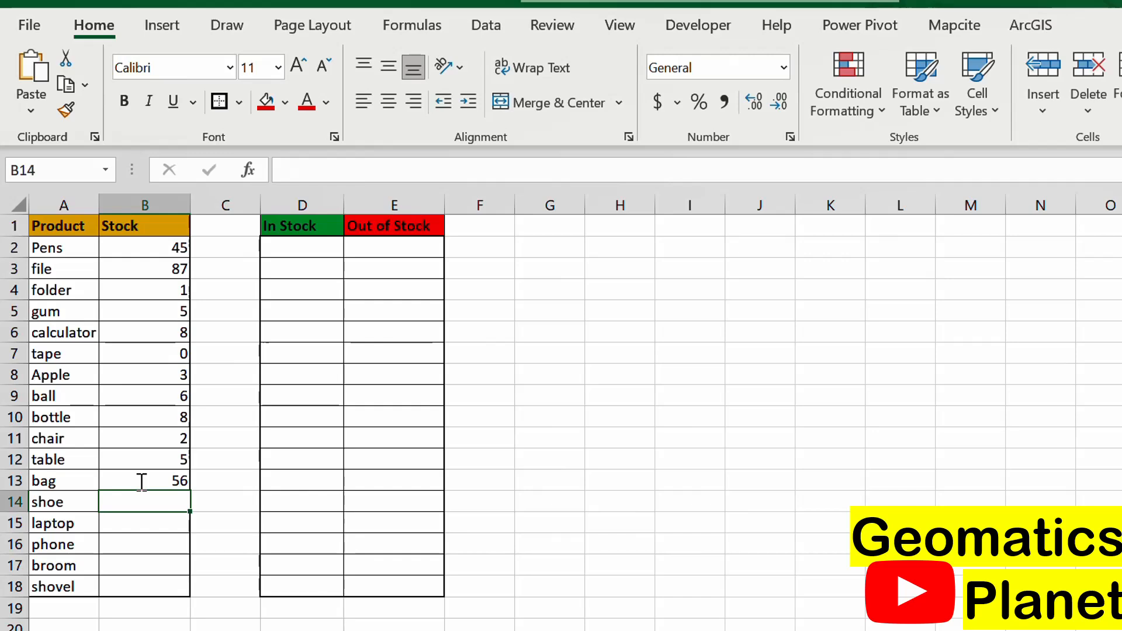
type("2")
key("Return")
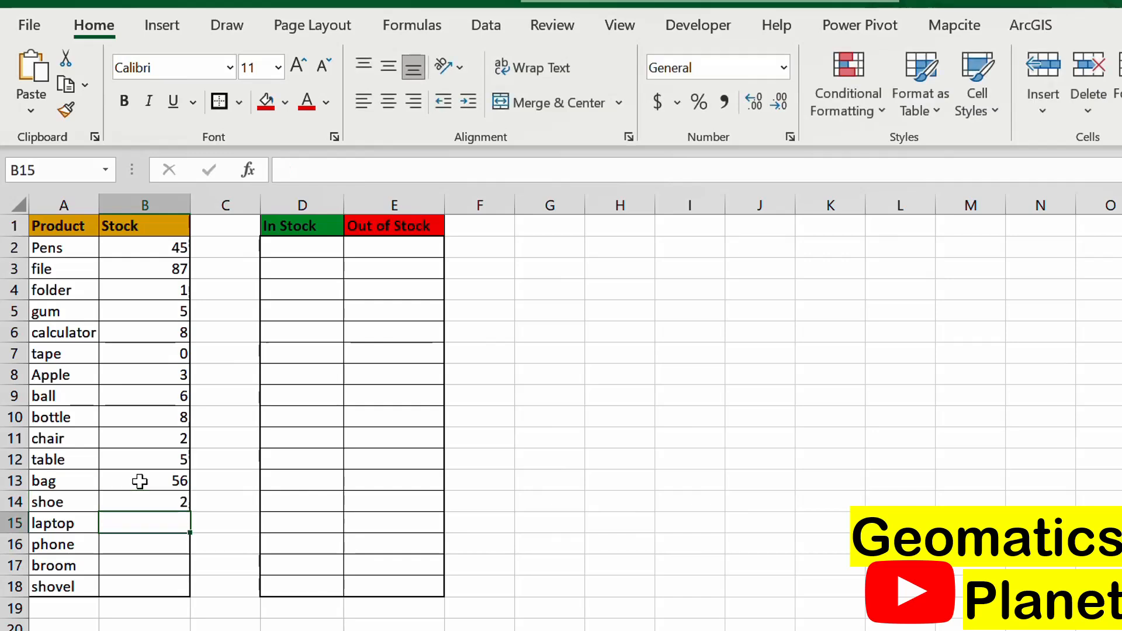
type("5")
key("Return")
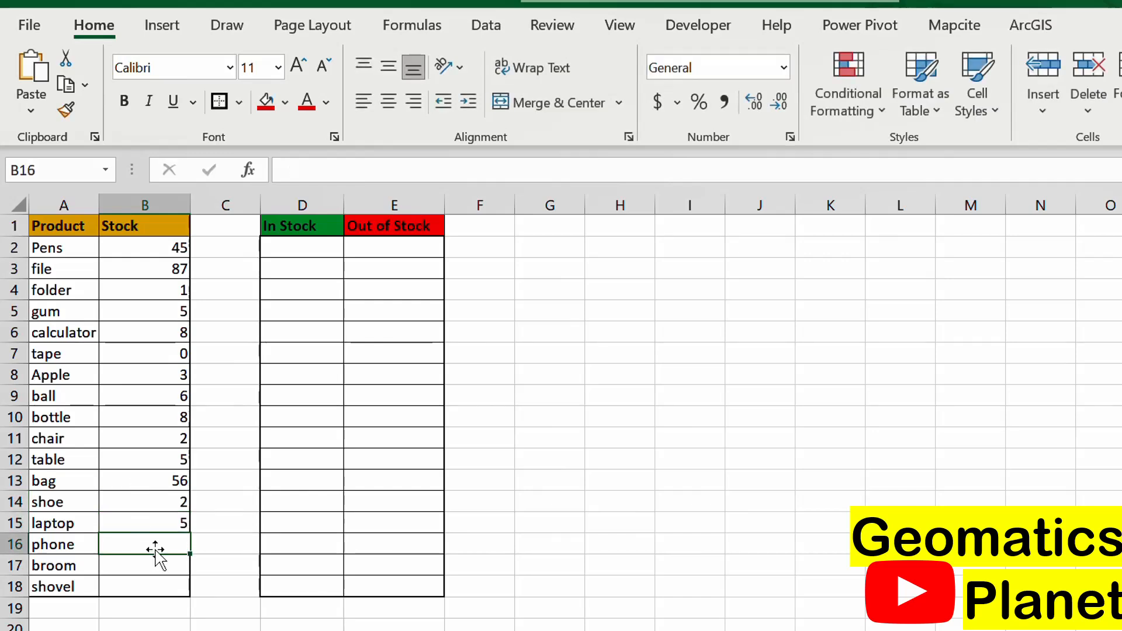
type("12")
key("Return")
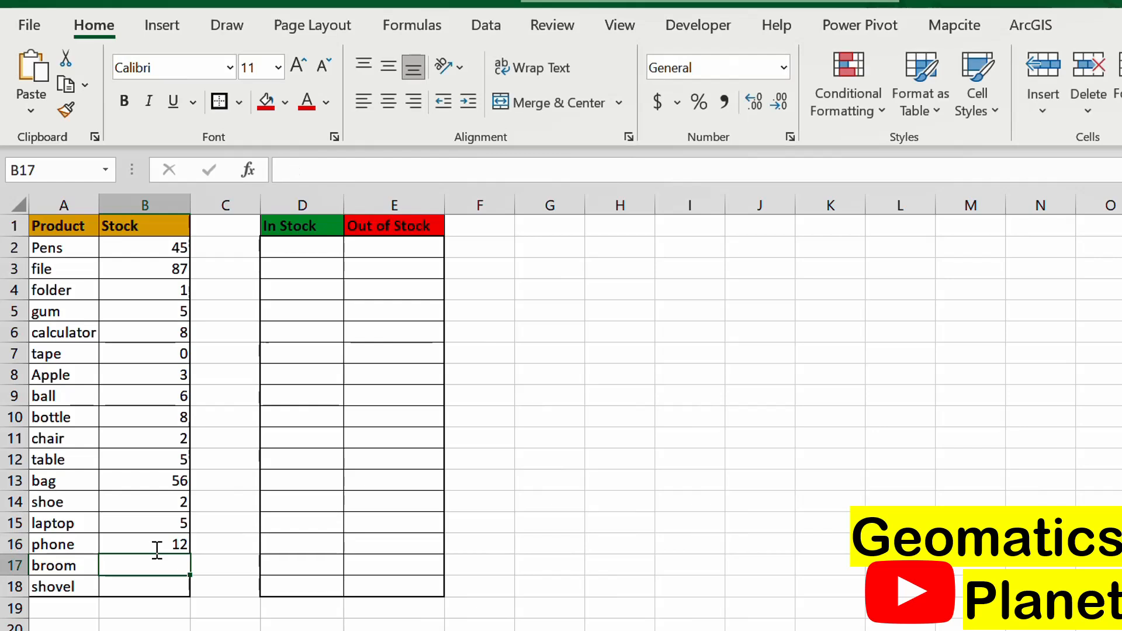
type("2")
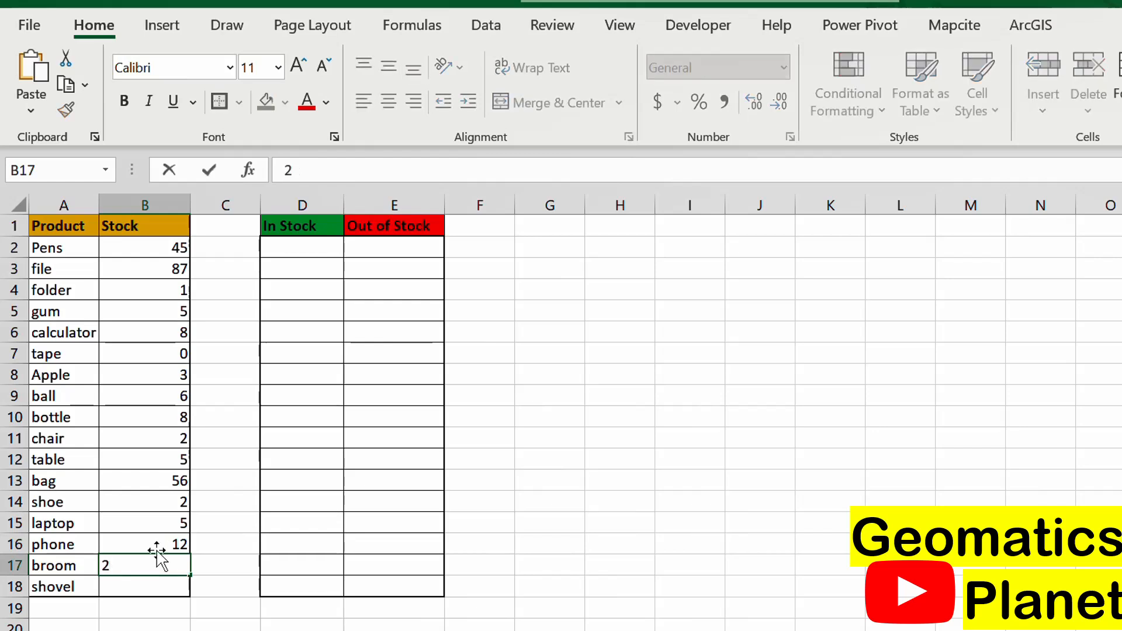
key("Return")
type("9")
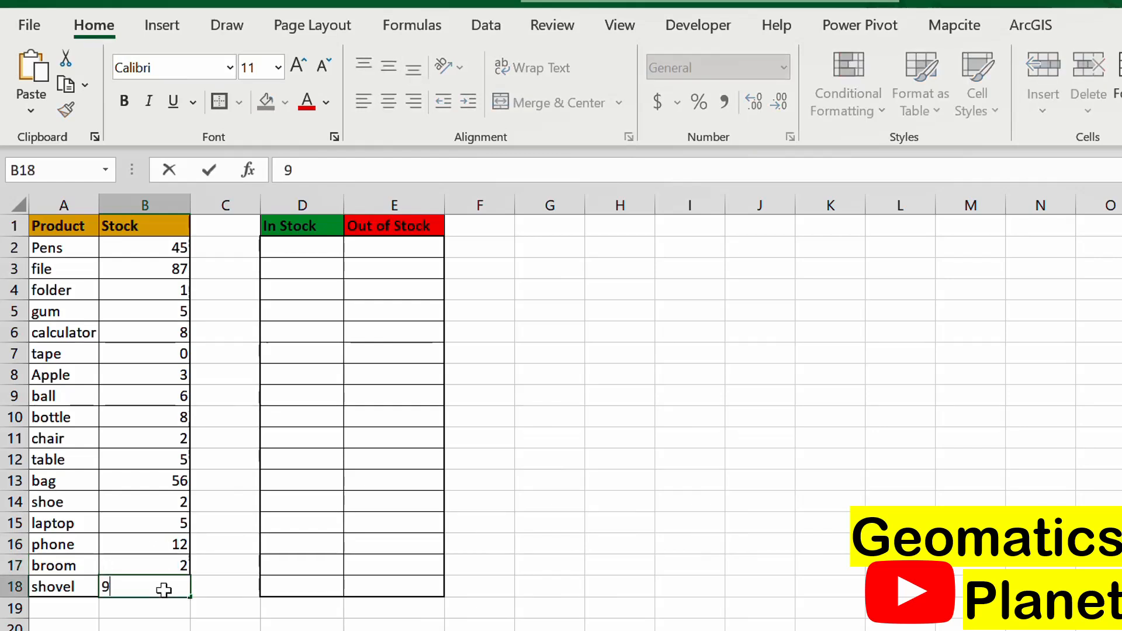
left_click(256, 501)
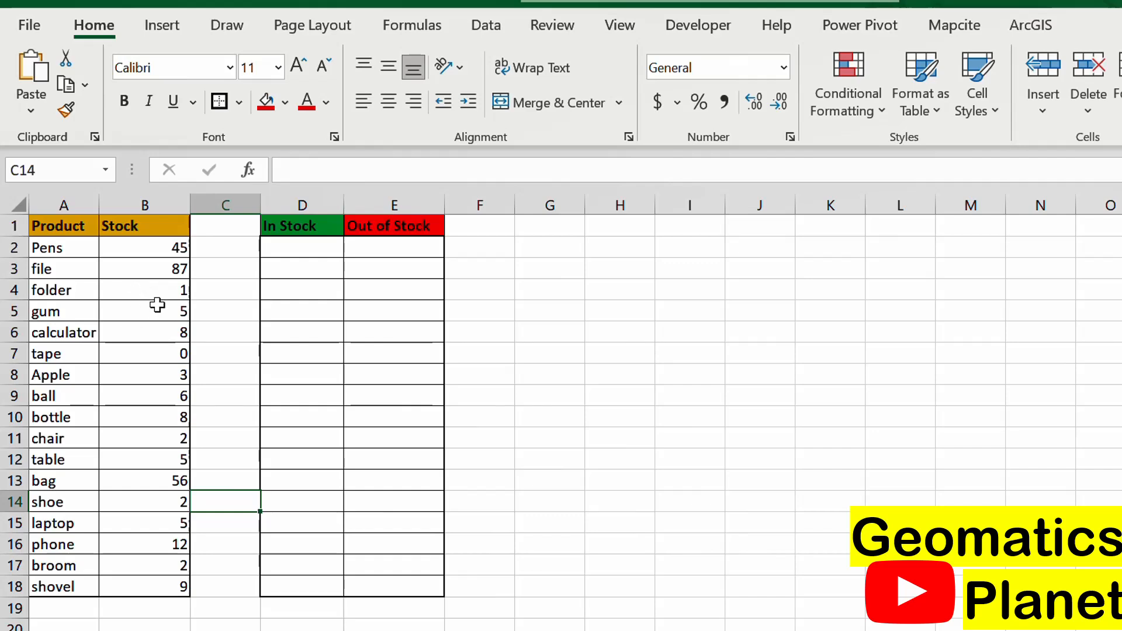
Change the Stock quantities to 0 for folder in B4, 5 for bottle in B10 and 2 for chair in B11.
left_click(176, 285)
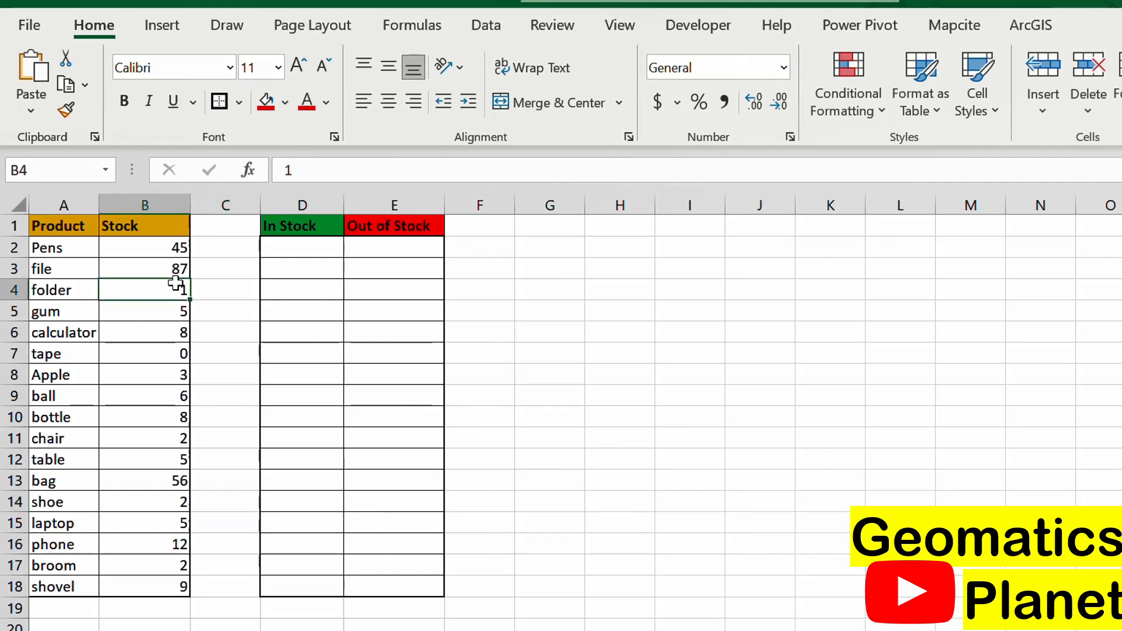
type("0")
key("Return")
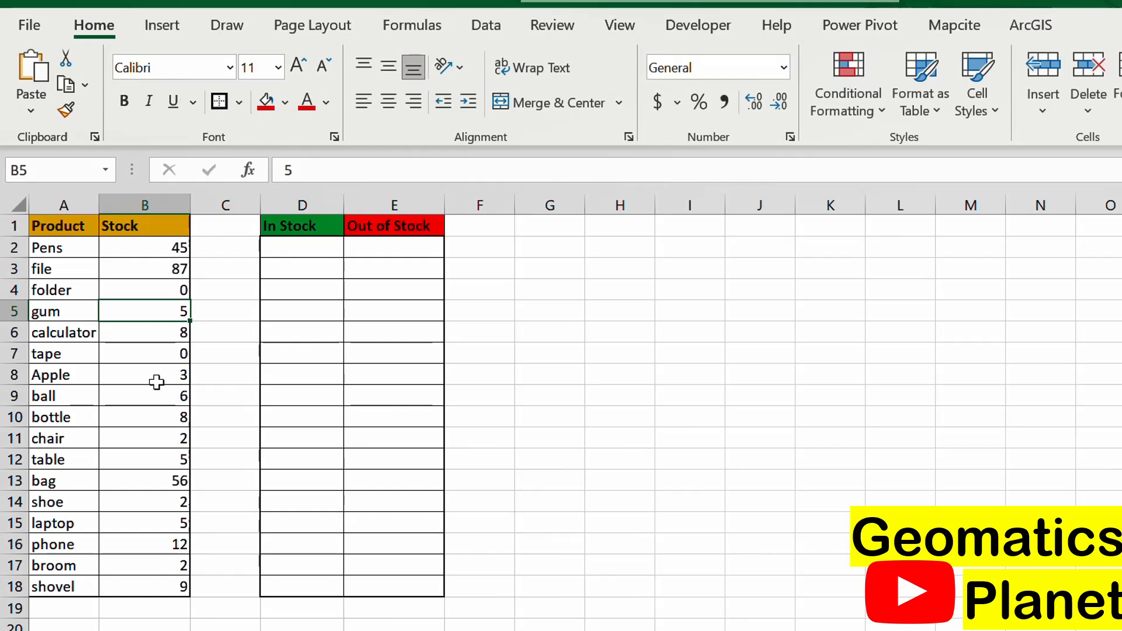
left_click(172, 416)
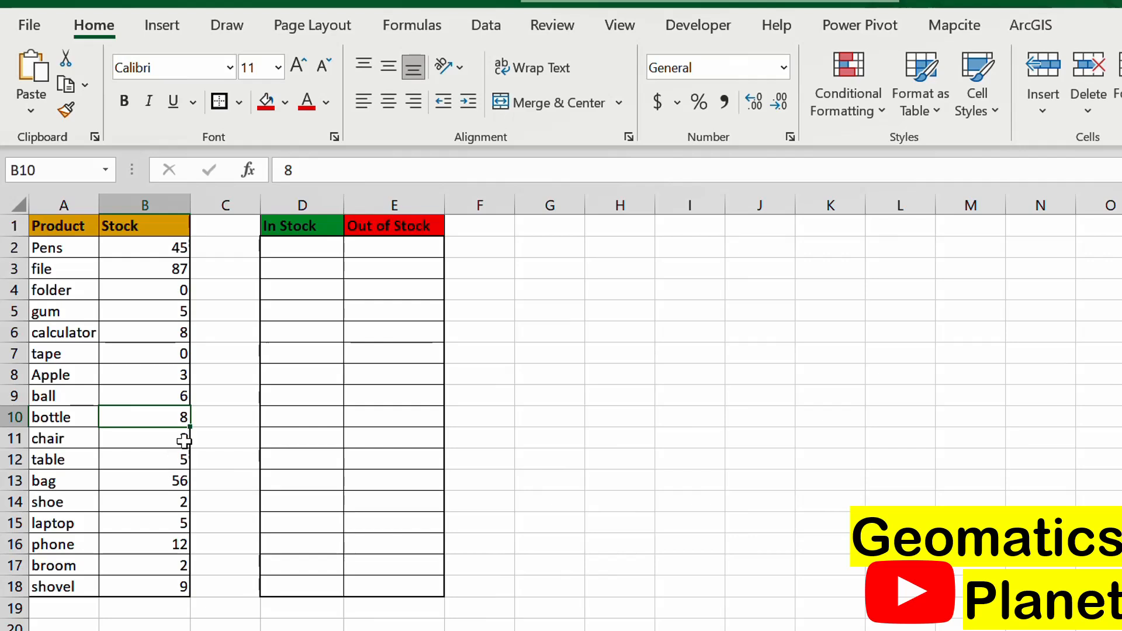
type("5")
key("Return")
type("2")
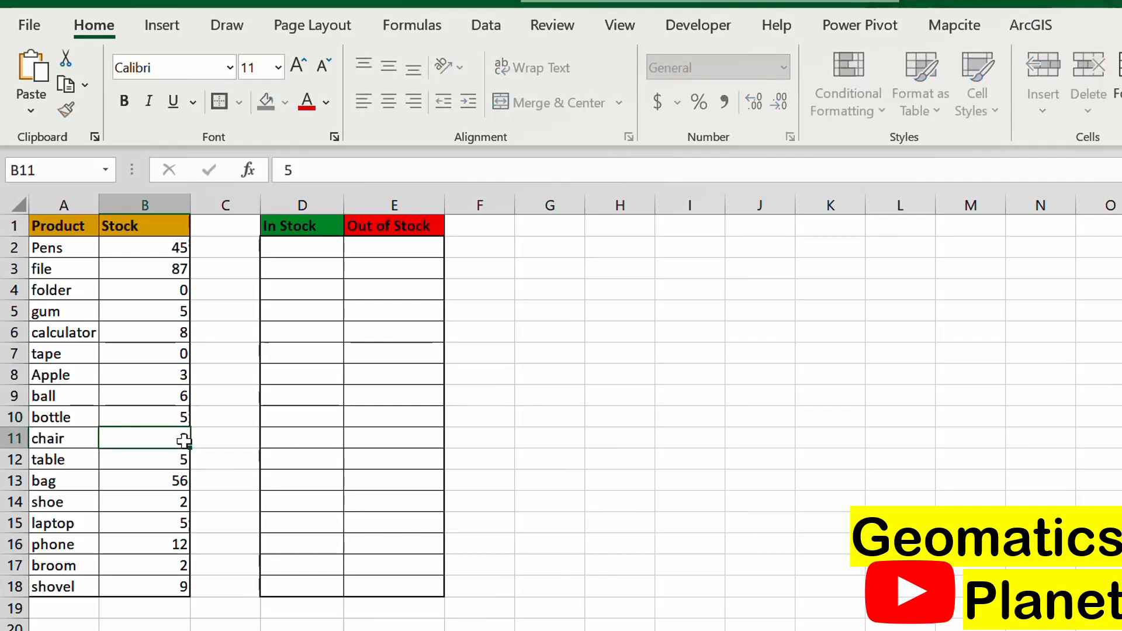
key("ctrl+Return")
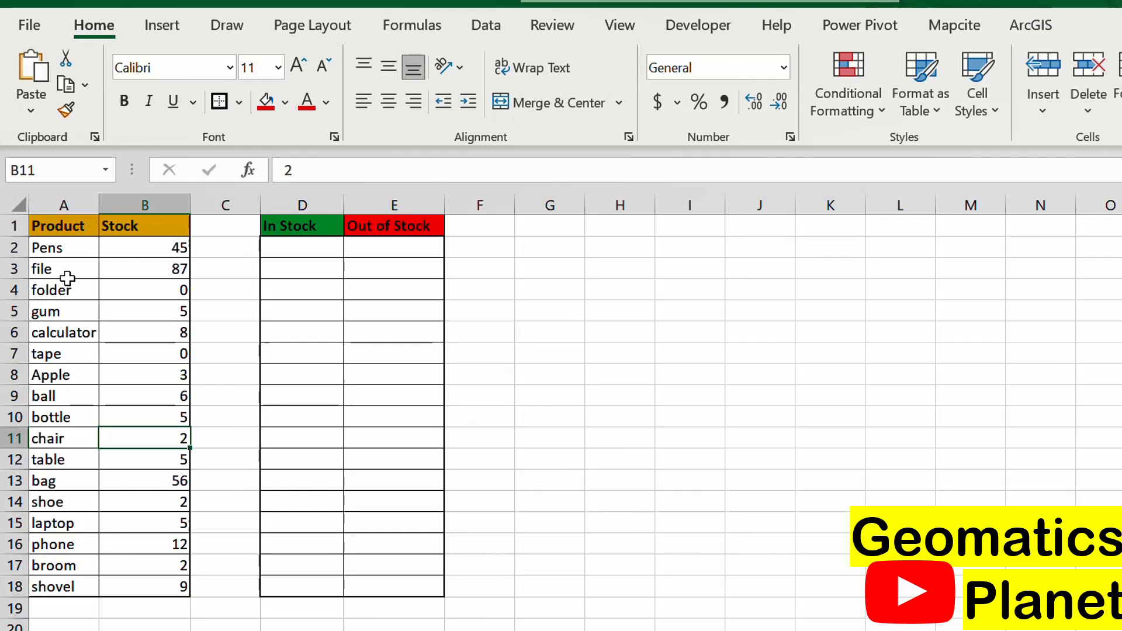
Enter pen and file by hand in the In Stock column, cells D2 and D3.
left_click(310, 249)
type("pen")
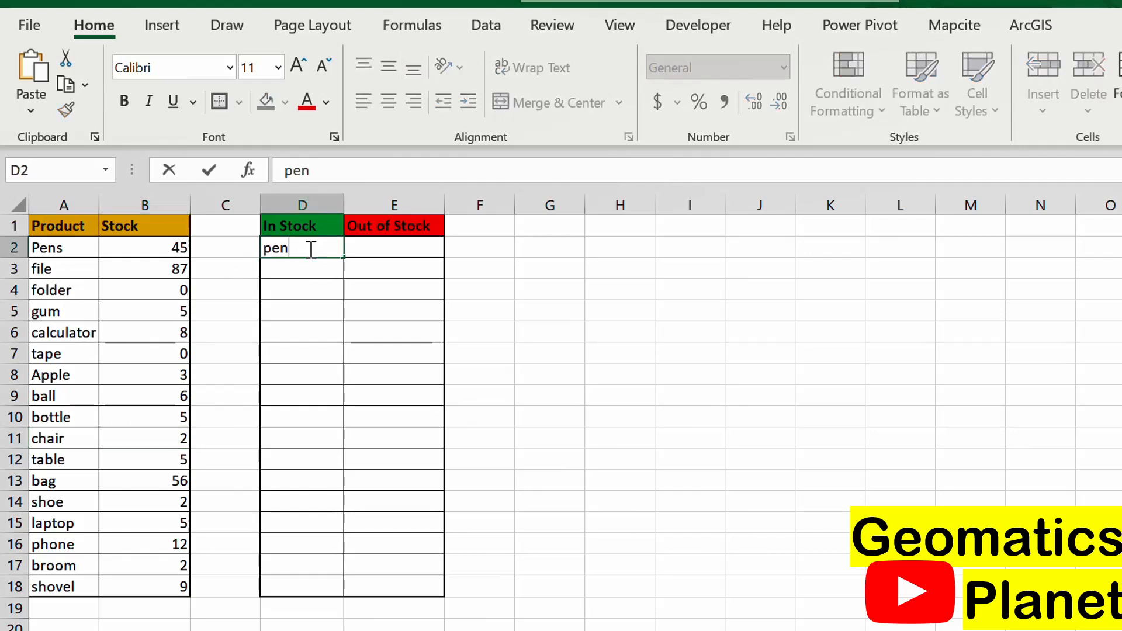
left_click(309, 282)
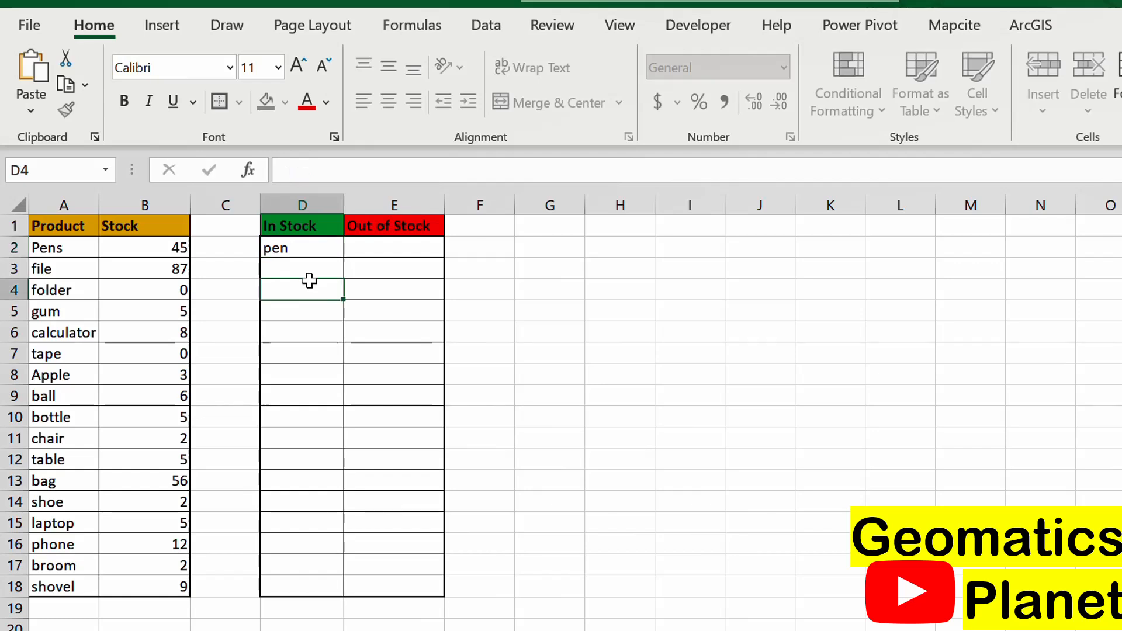
left_click(301, 270)
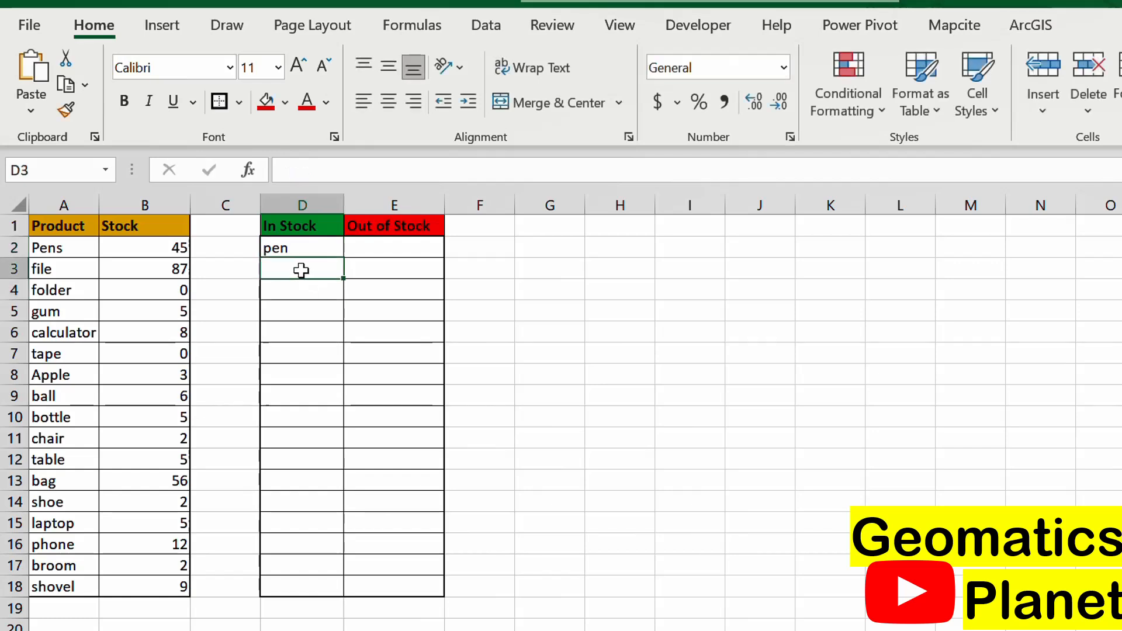
type("file")
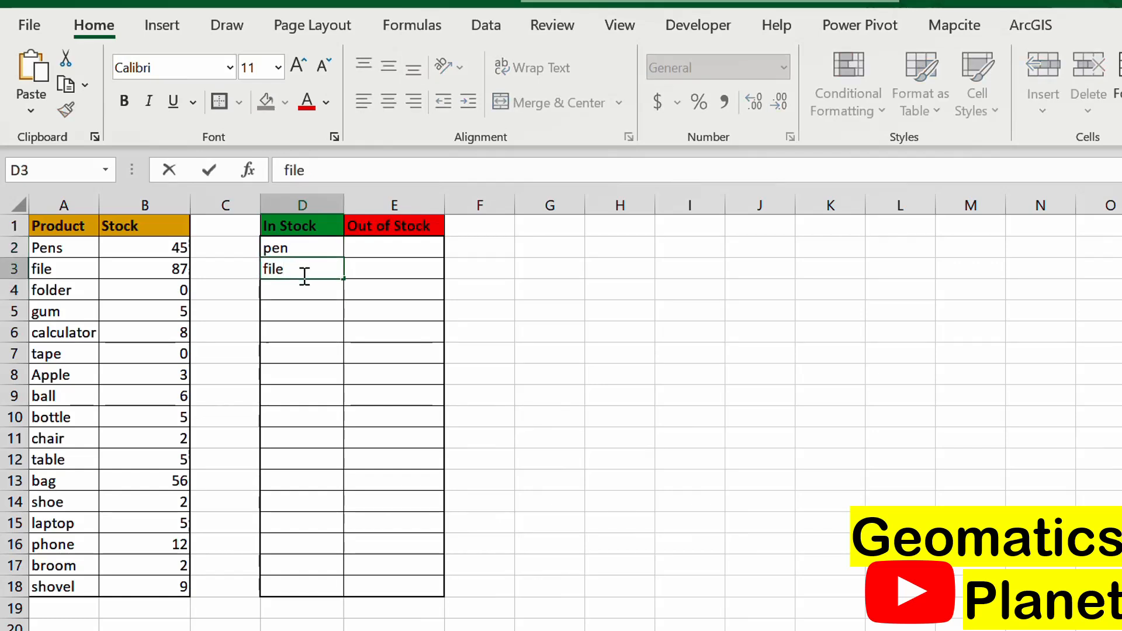
left_click(310, 293)
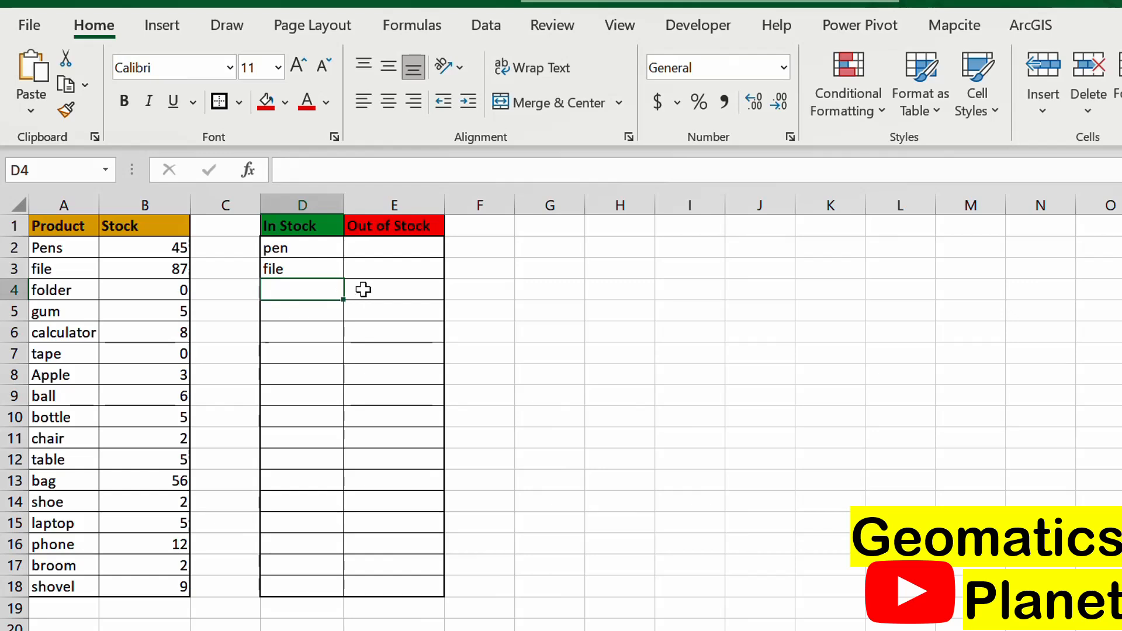
Enter folder by hand in the first Out of Stock cell, E2.
left_click(372, 259)
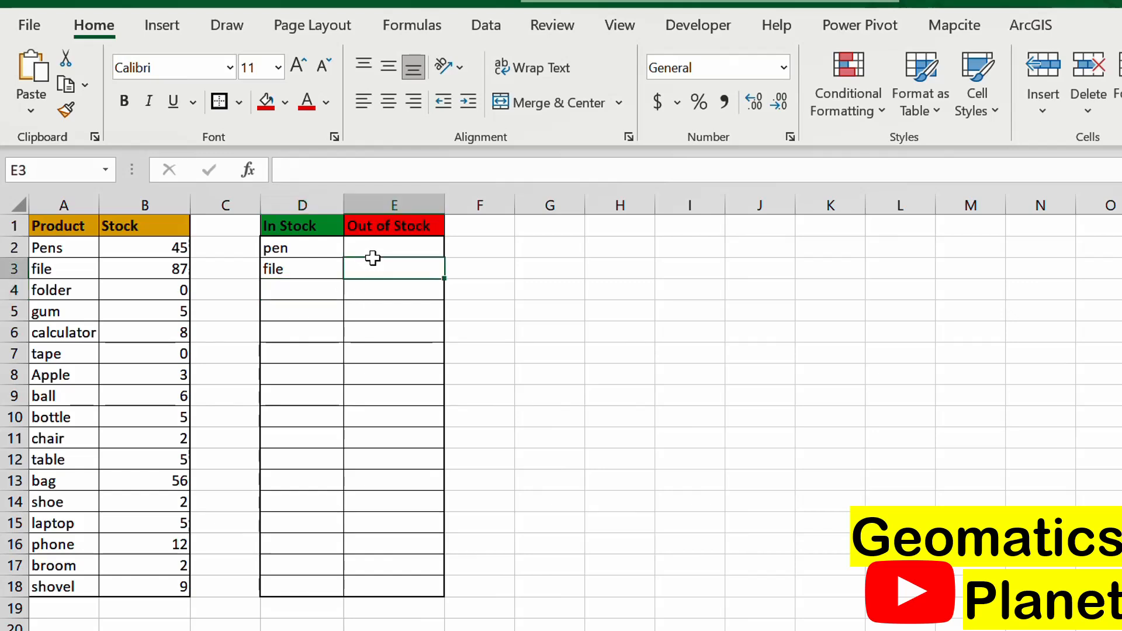
left_click(401, 228)
left_click(403, 247)
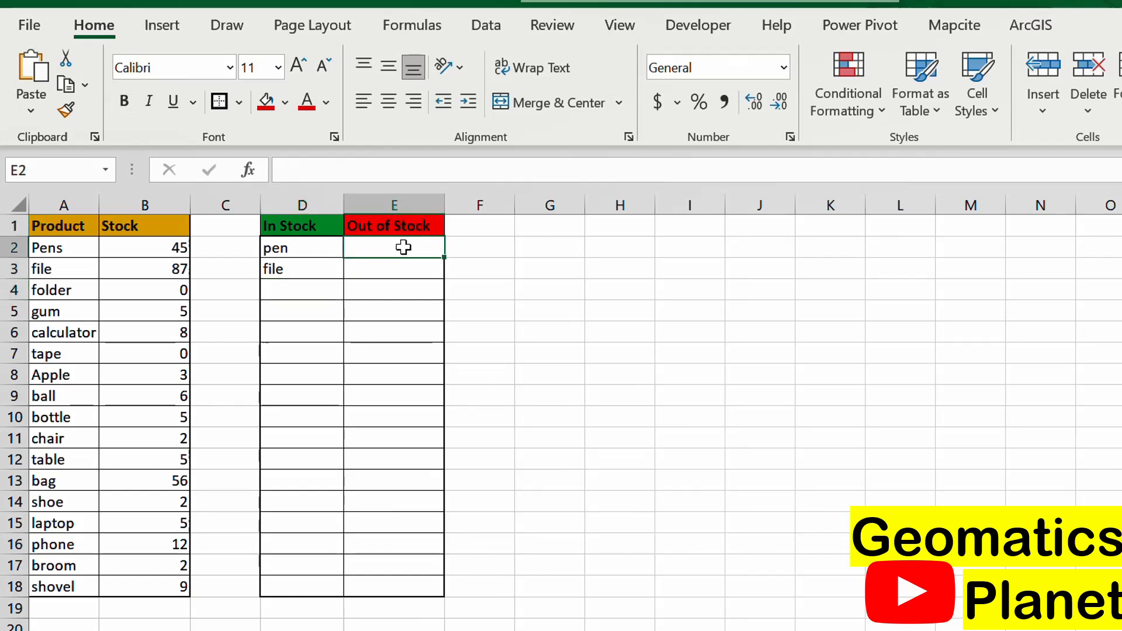
type("fold")
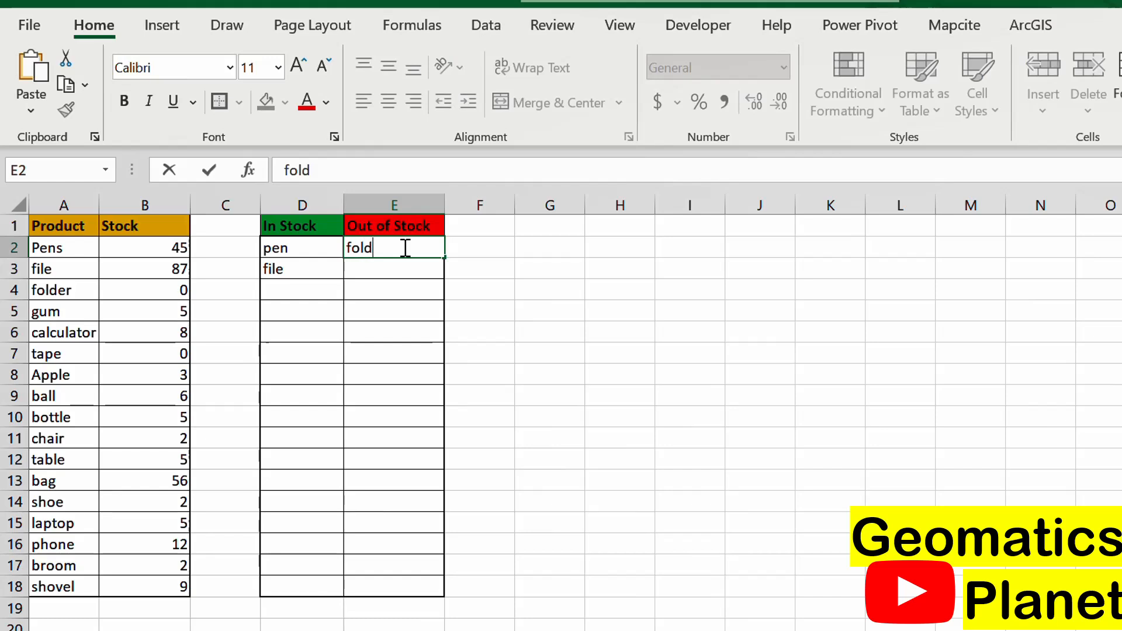
type("er")
key("ctrl+Return")
Try entering gum in D4, discard it, and undo the hand-entered products in the In Stock and Out of Stock columns.
left_click(313, 298)
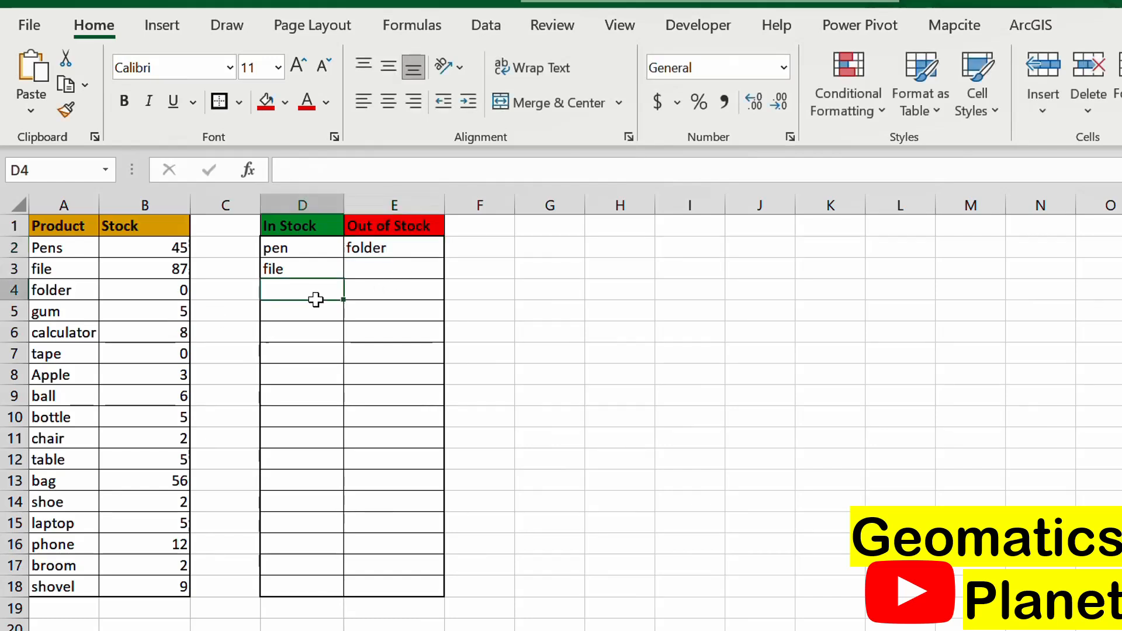
type("gu")
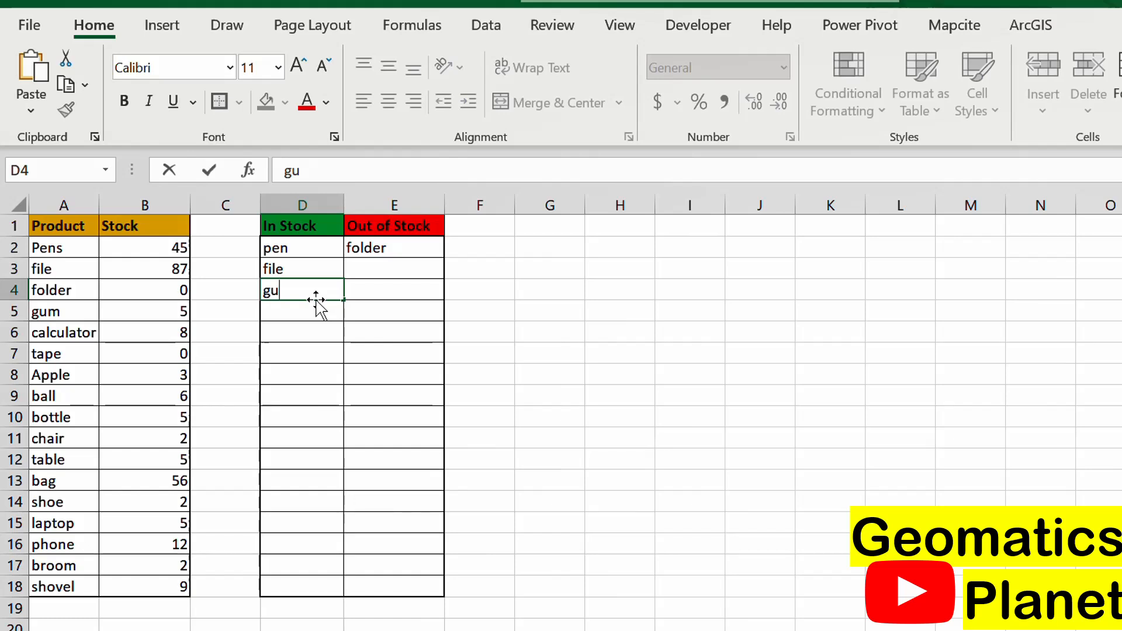
type("m")
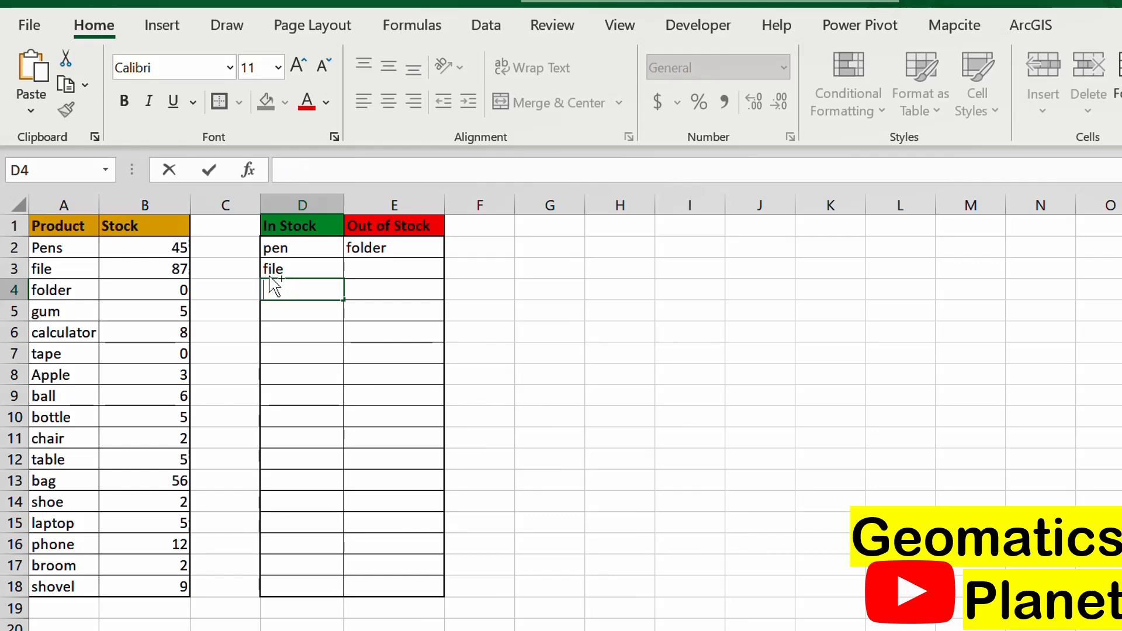
key("Escape")
key("ctrl+z")
key("ctrl+z")
key("ctrl+z")
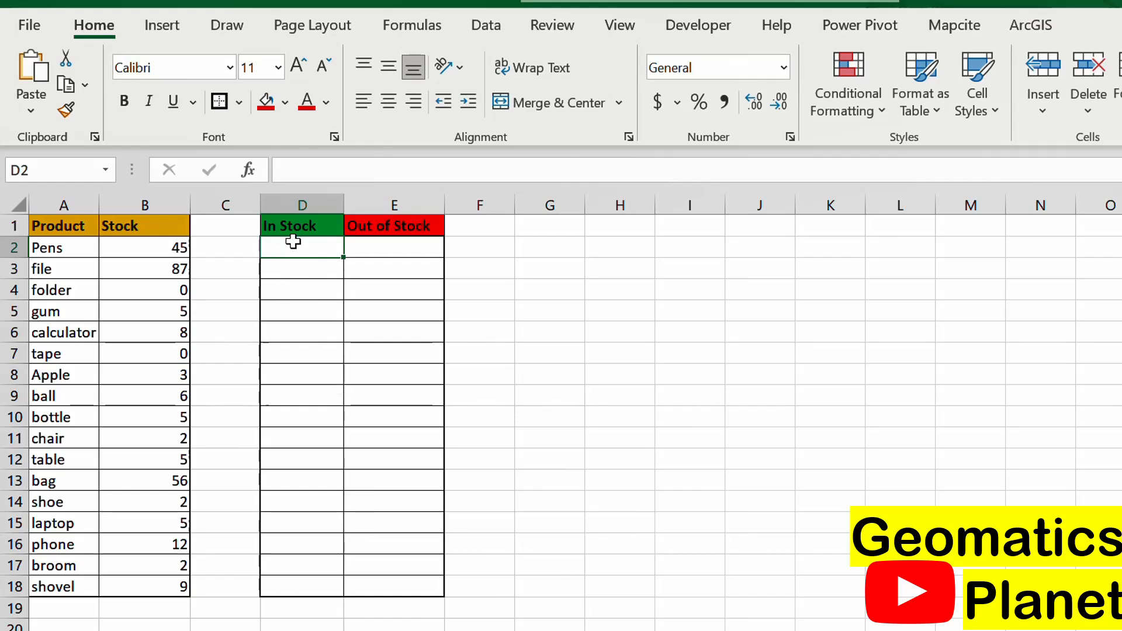
Enter the formula =FILTER(A2:A18,B2:B18>0) in D2 to list the products in stock, and dismiss the spill tip.
type("=")
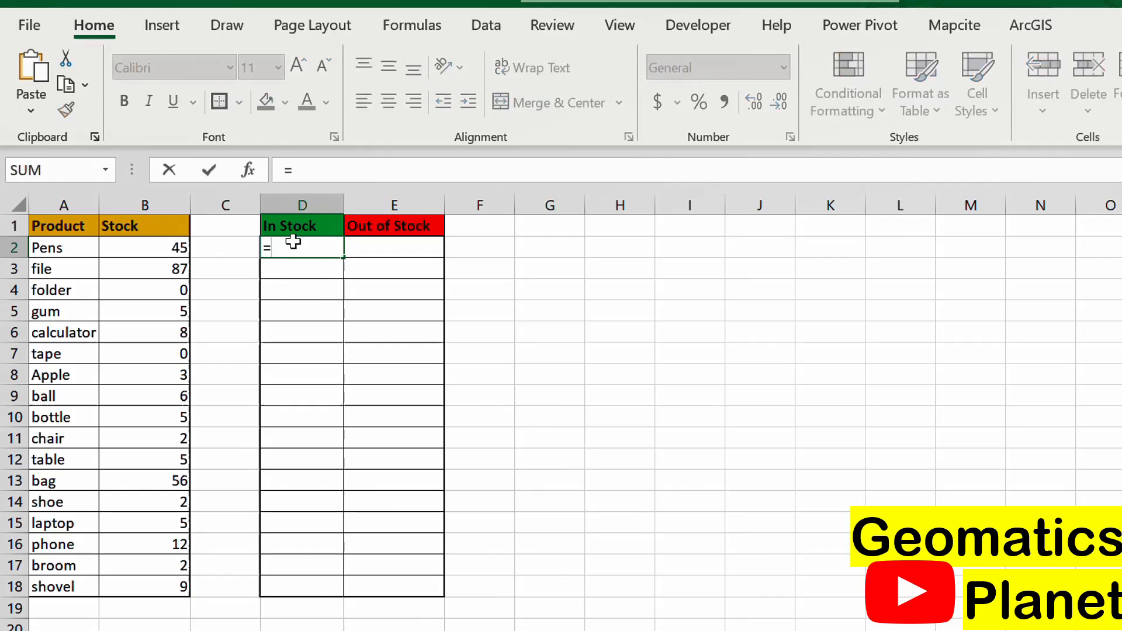
type("fil")
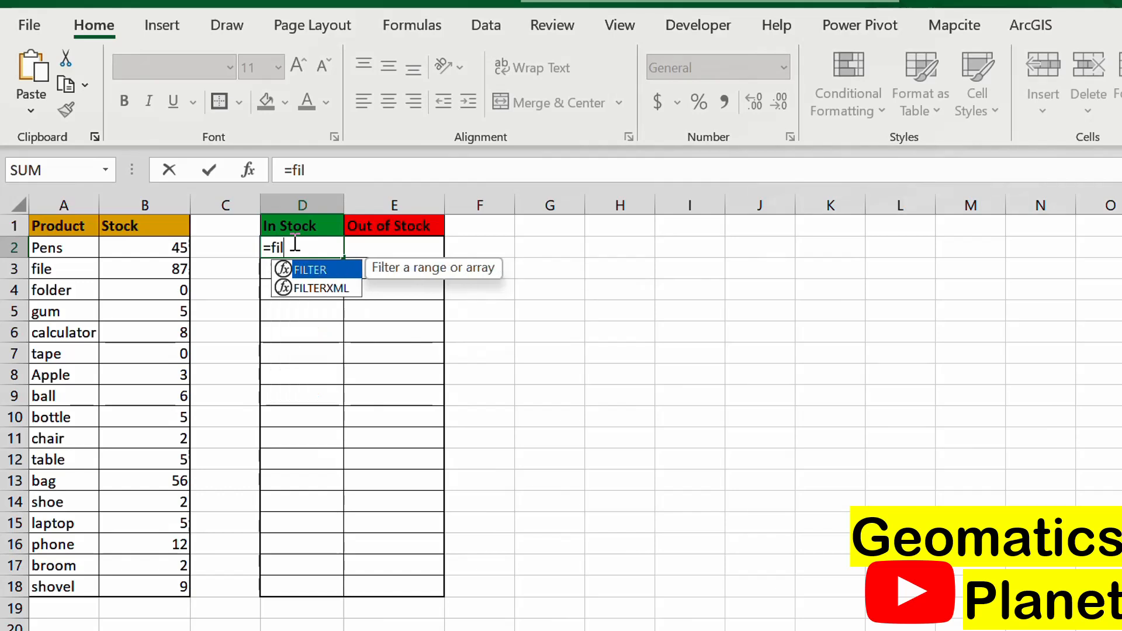
double_click(299, 272)
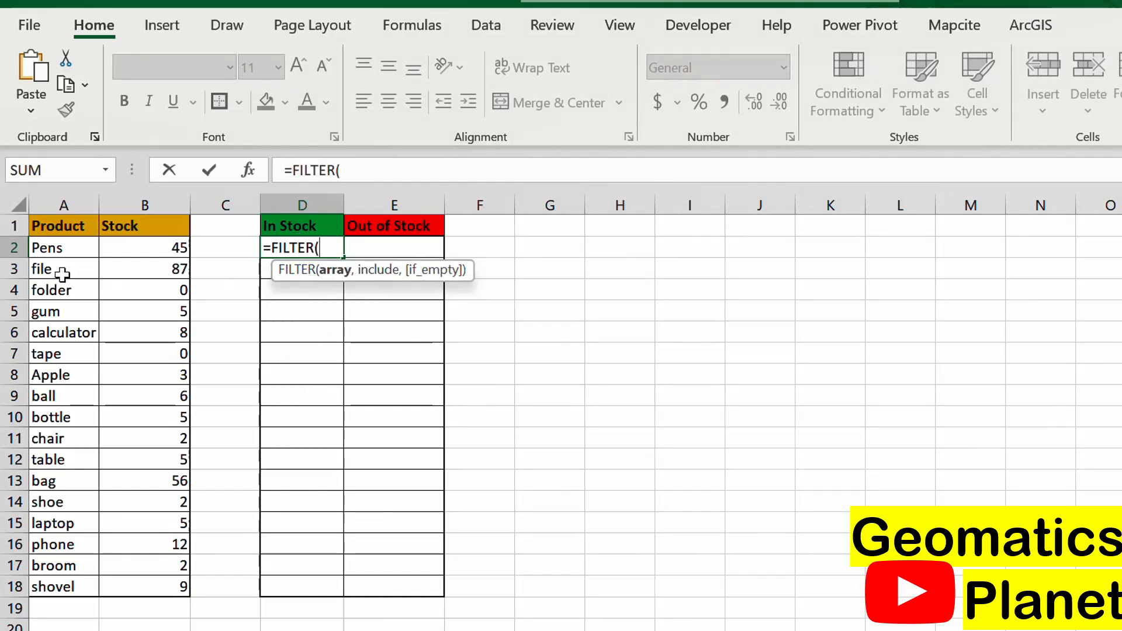
left_click(60, 246)
left_click_drag(60, 246, 70, 587)
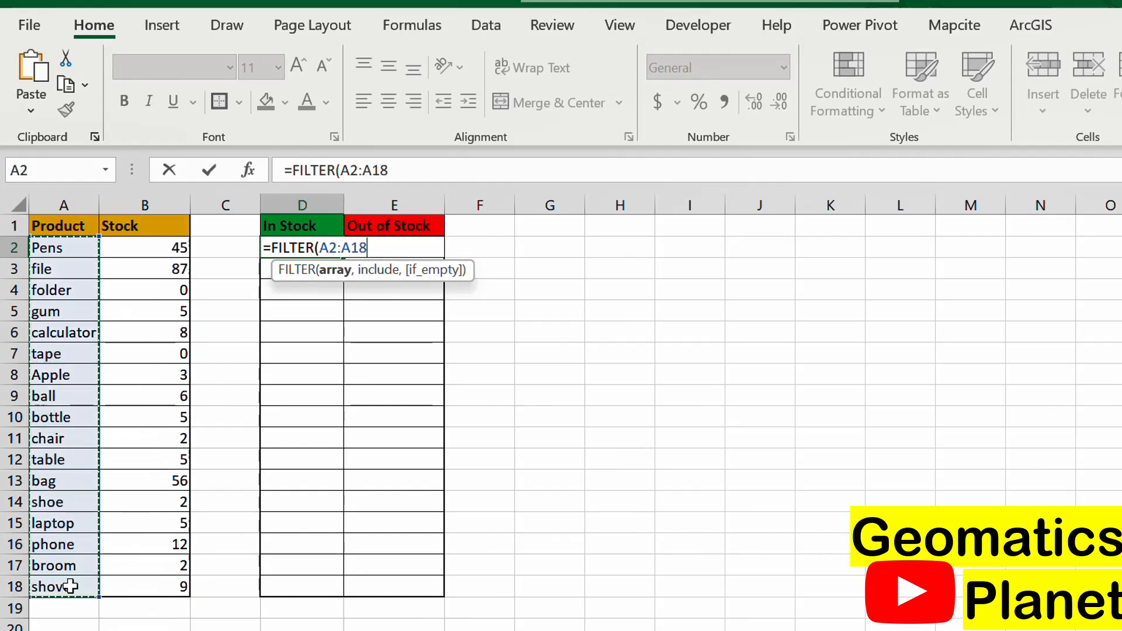
type(",")
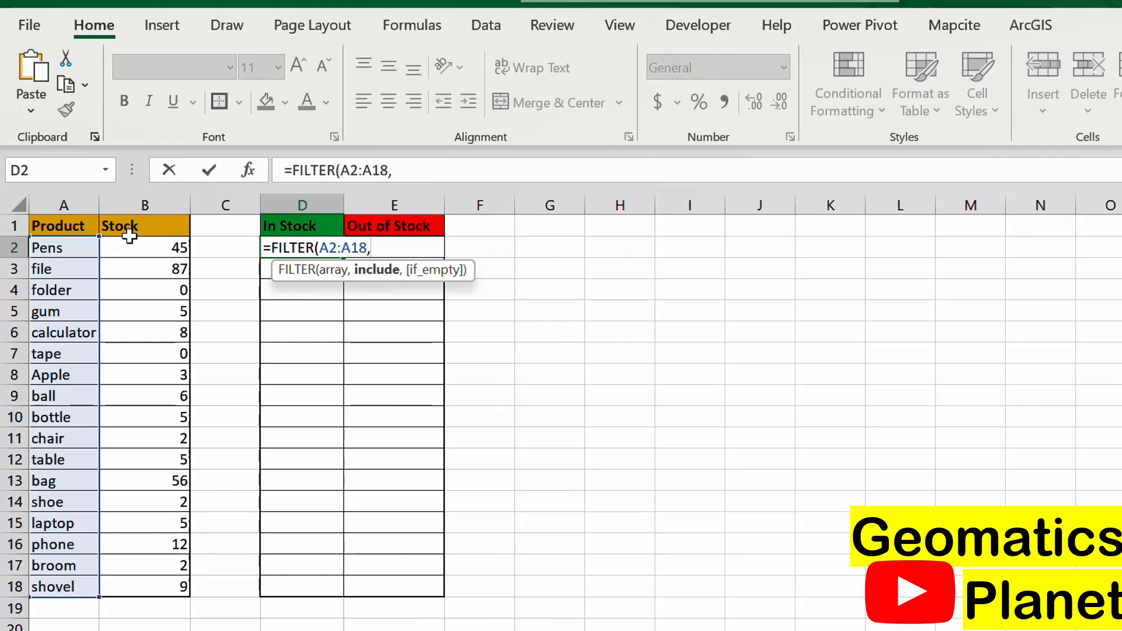
left_click_drag(130, 240, 138, 581)
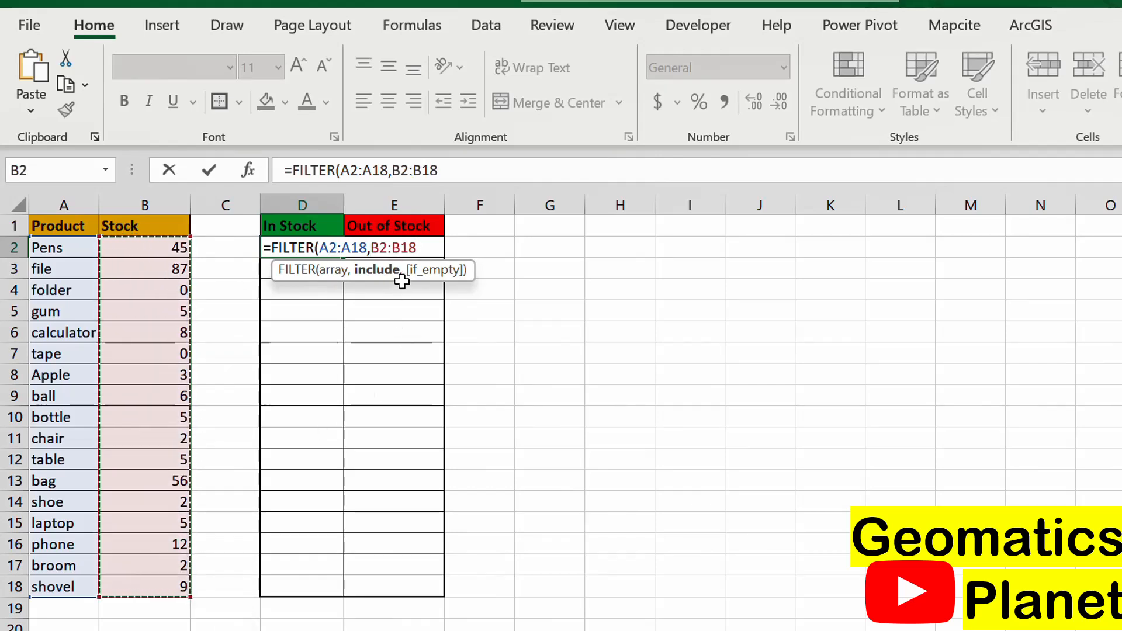
type(">")
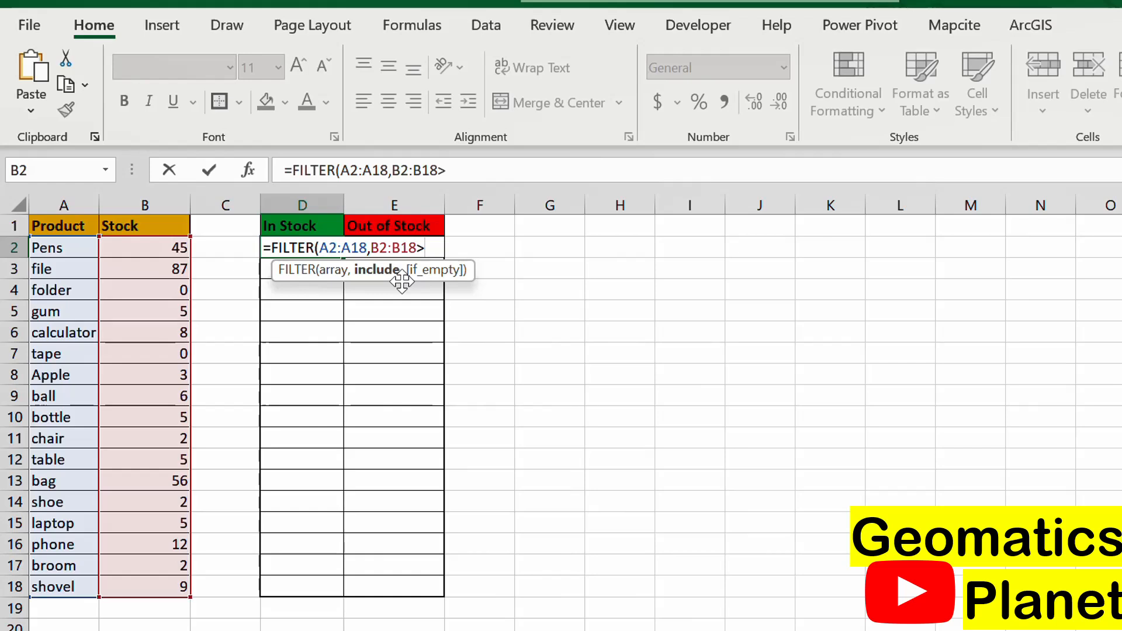
type("0)")
key("Return")
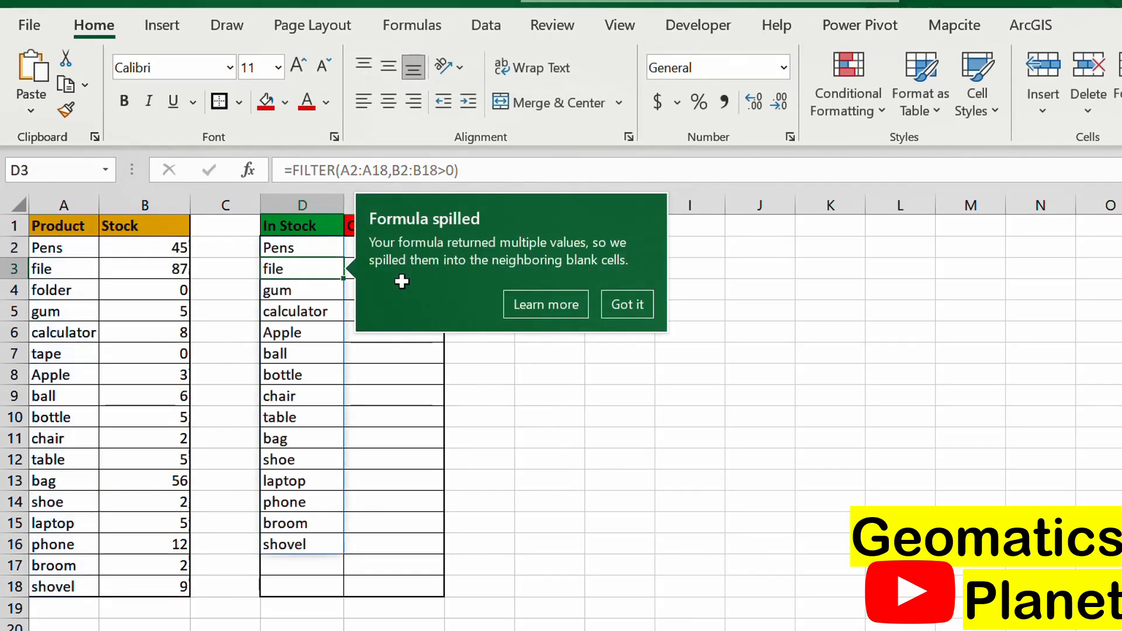
left_click(611, 300)
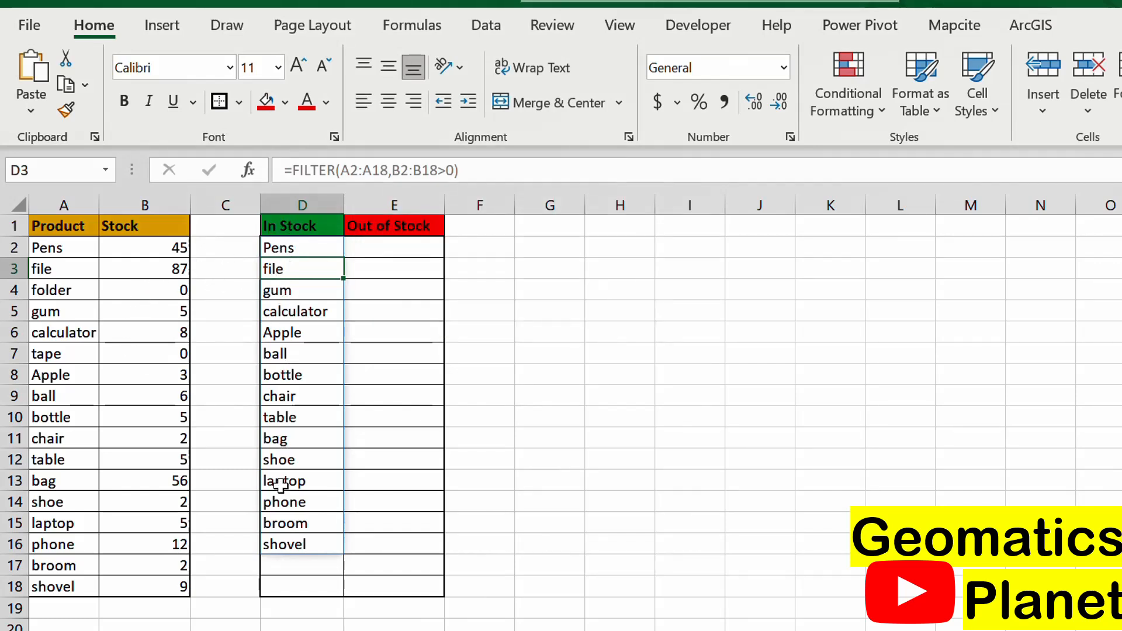
Copy the FILTER formula text from D2 unchanged into the first Out of Stock cell, E2.
left_click(367, 247)
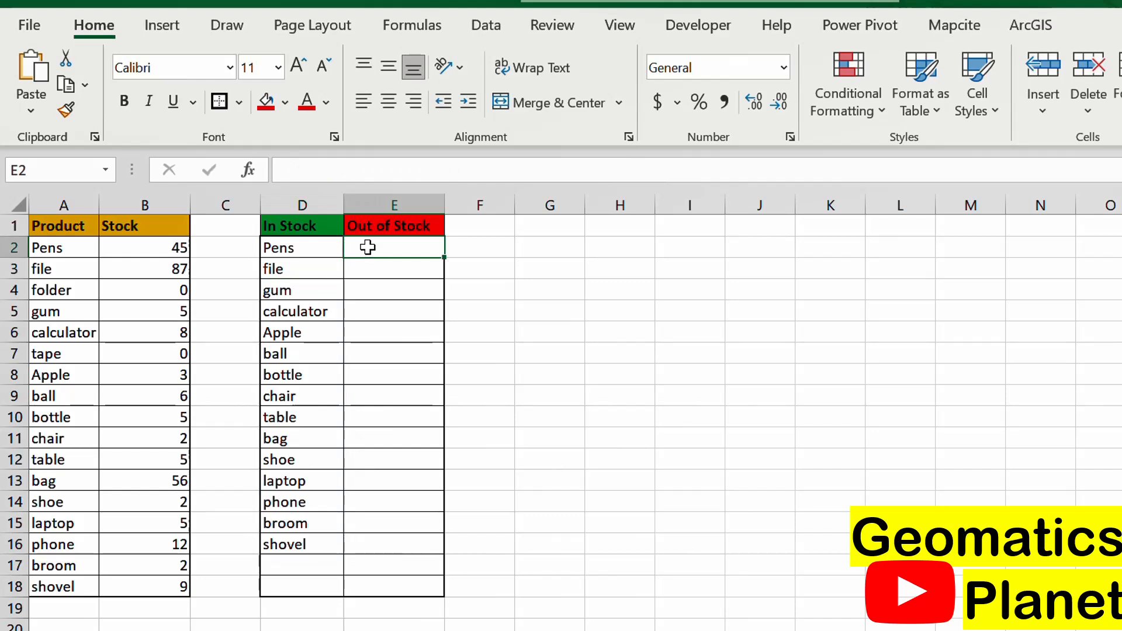
left_click(325, 249)
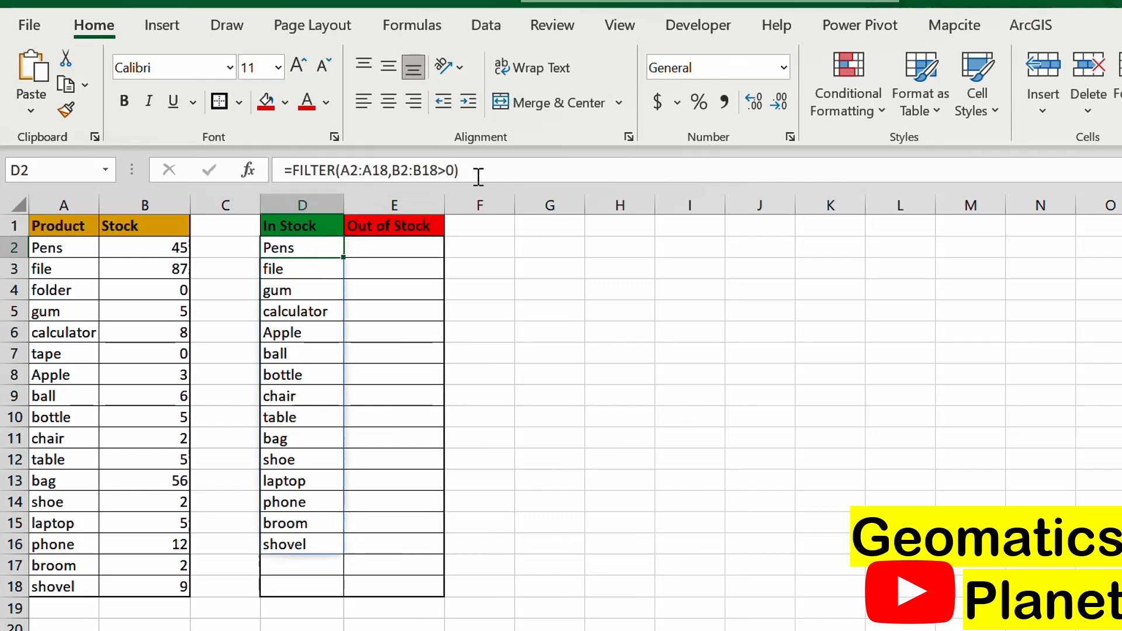
left_click_drag(478, 172, 265, 159)
key("ctrl+c")
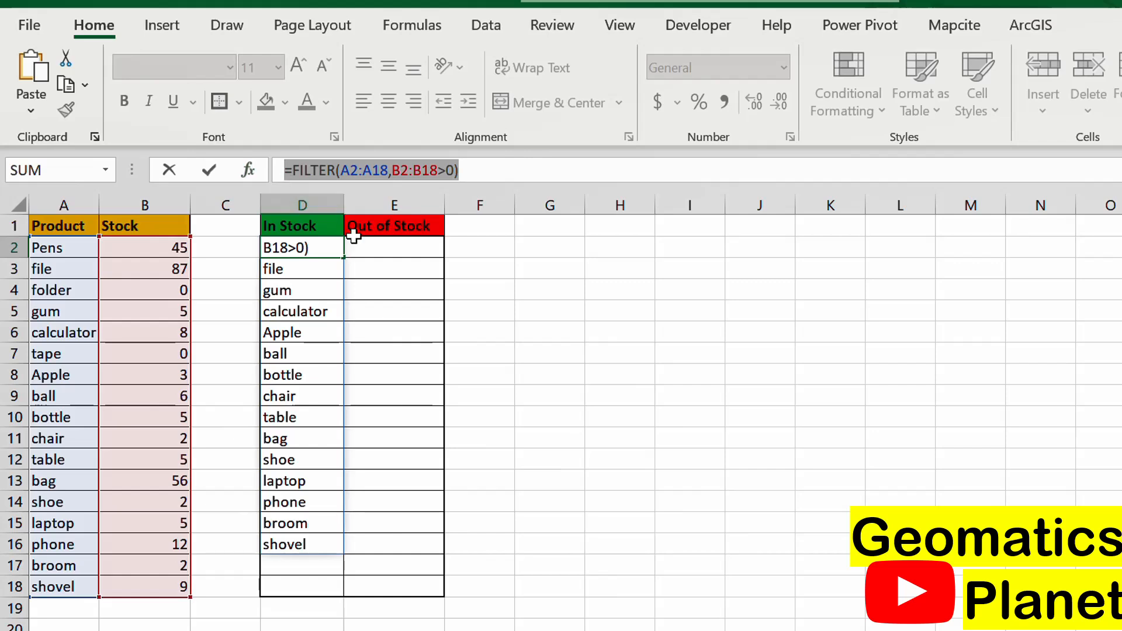
left_click(358, 244)
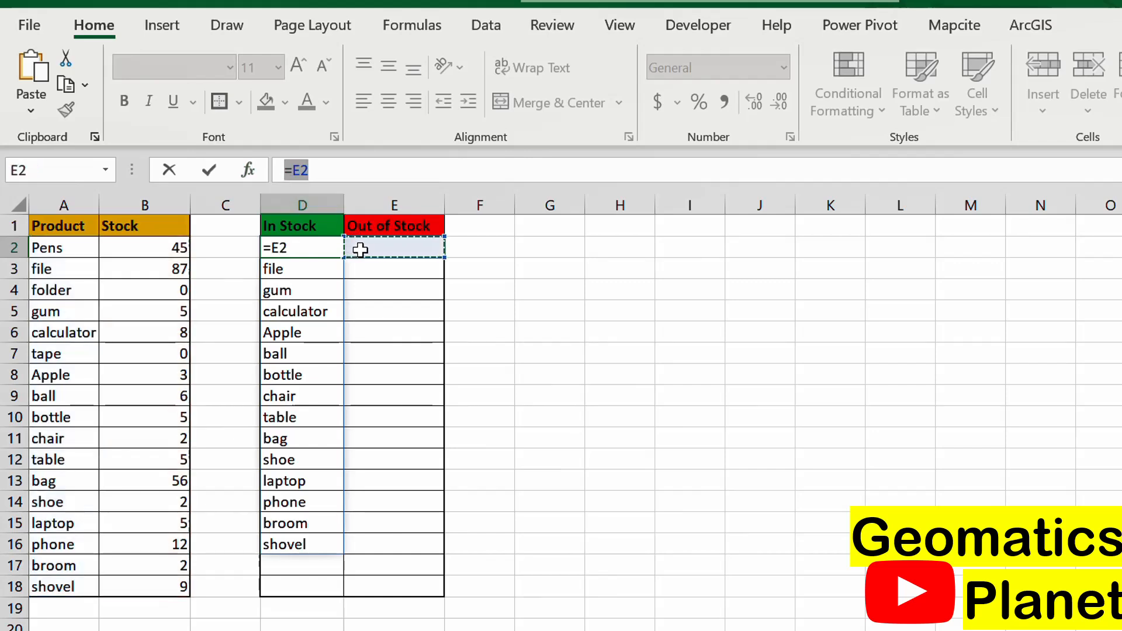
key("Escape")
left_click(361, 249)
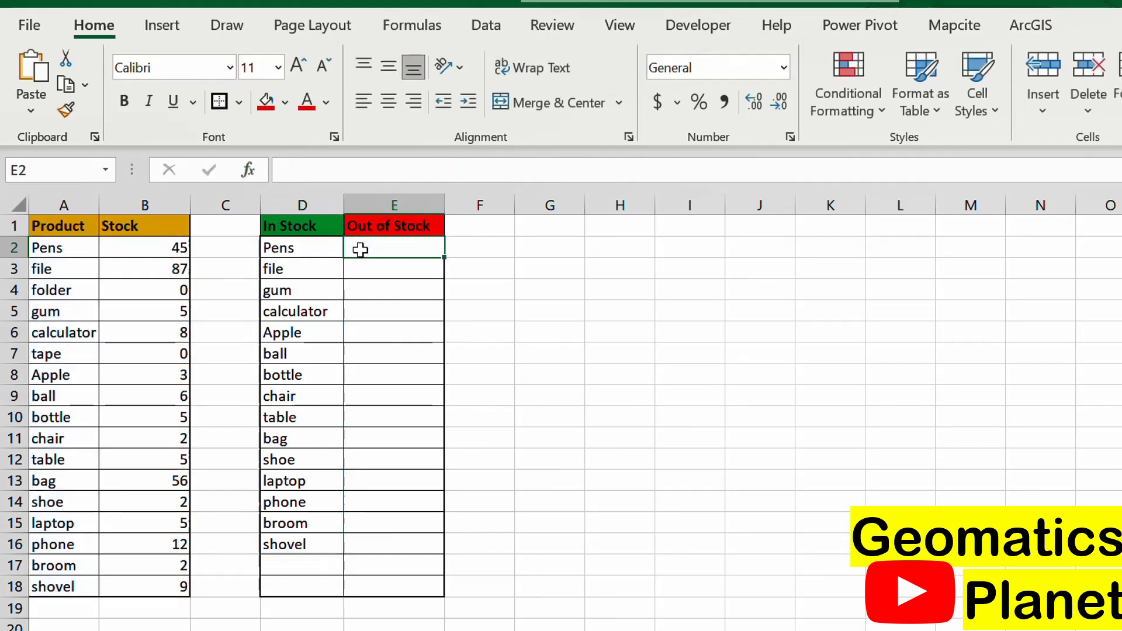
key("ctrl+v")
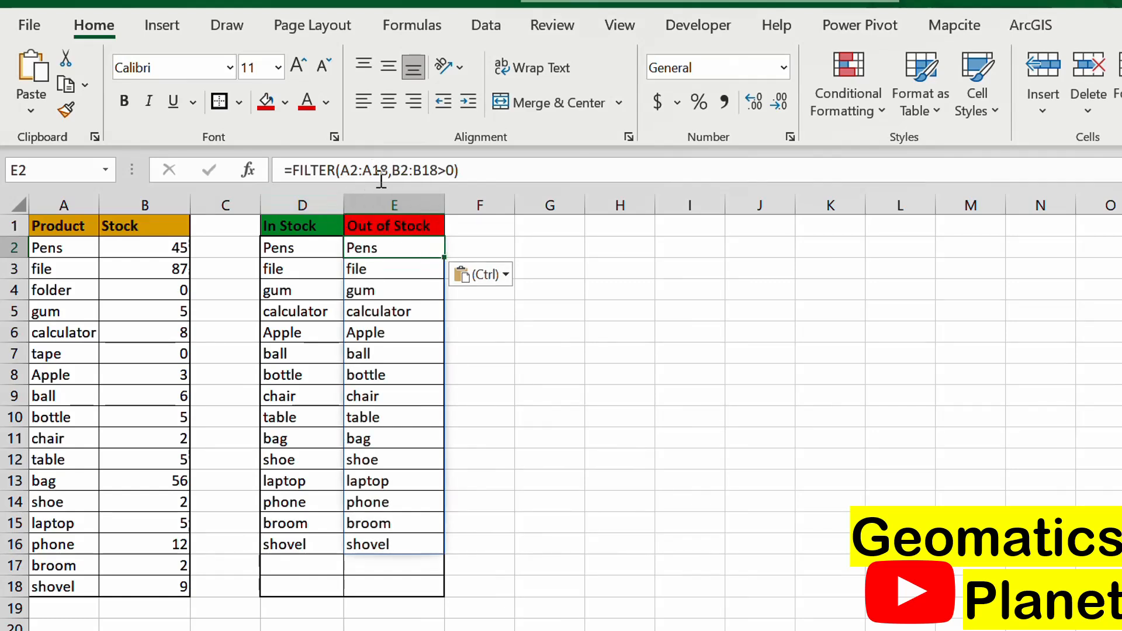
Change the condition in E2 so the formula reads =FILTER(A2:A18,B2:B18<=0).
left_click(447, 169)
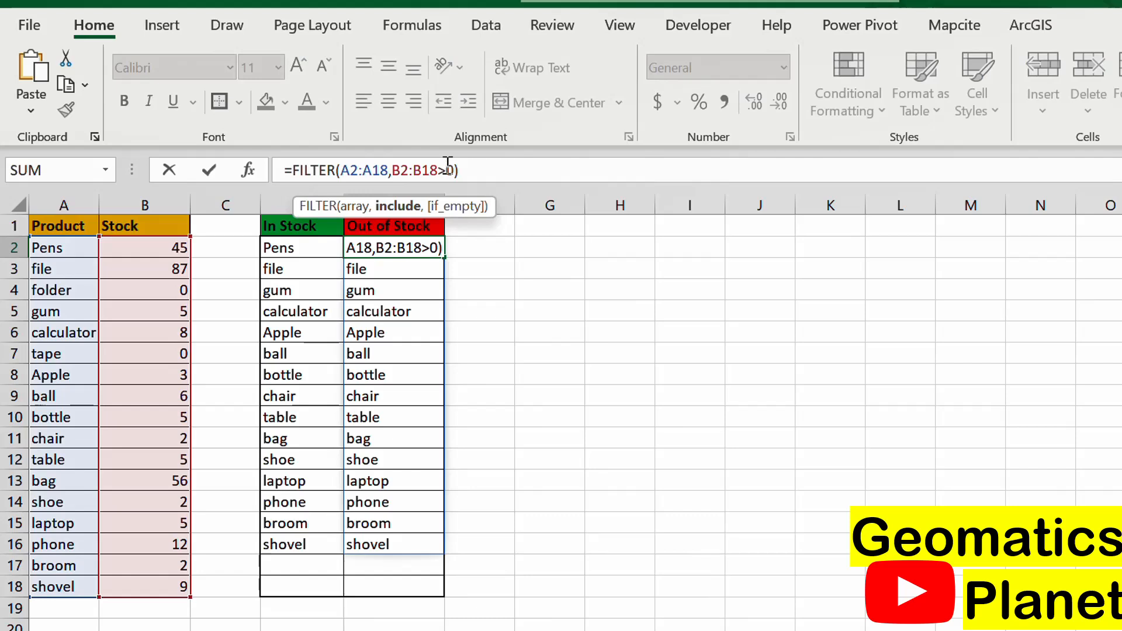
key("BackSpace")
type("<")
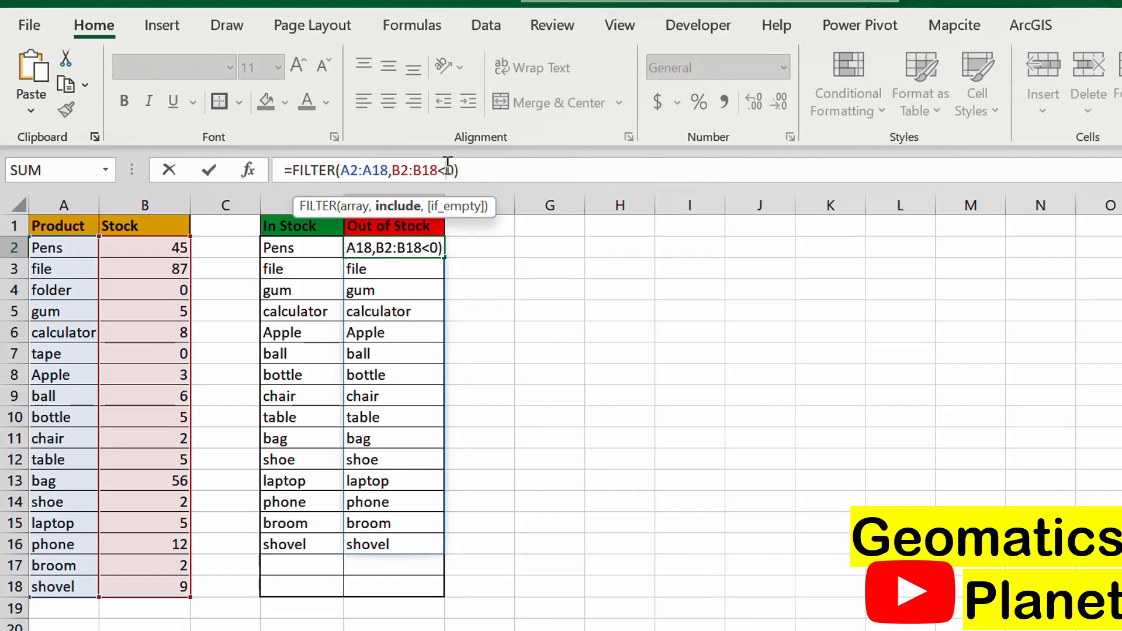
type("=")
key("Return")
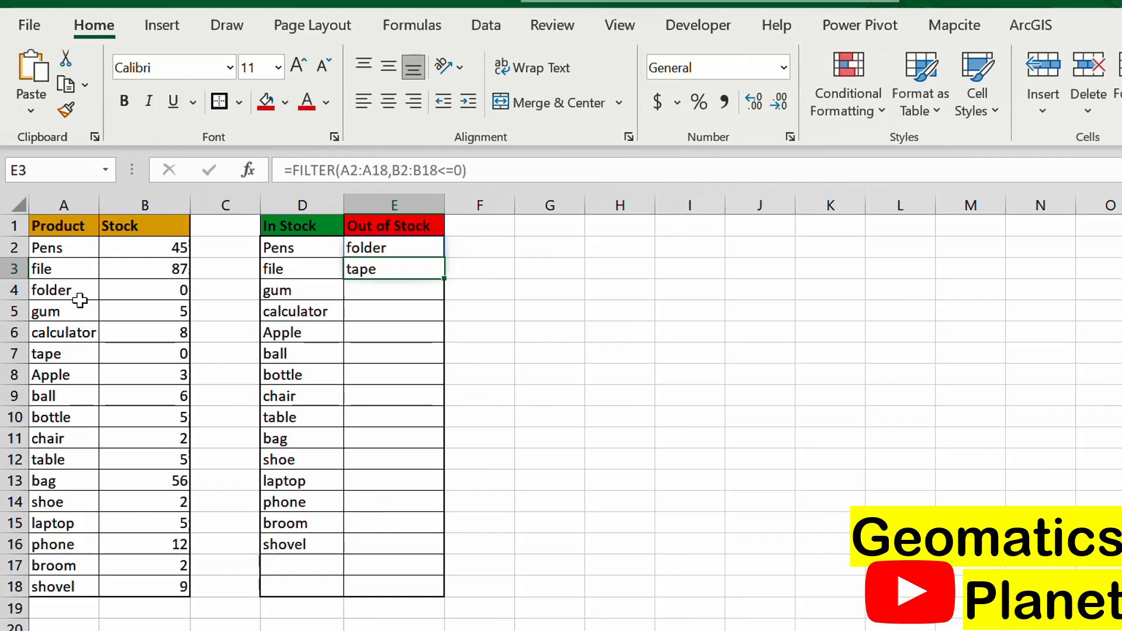
Set the stock of folder and tape to 1, and select E2 to check the Out of Stock formula.
left_click(78, 357)
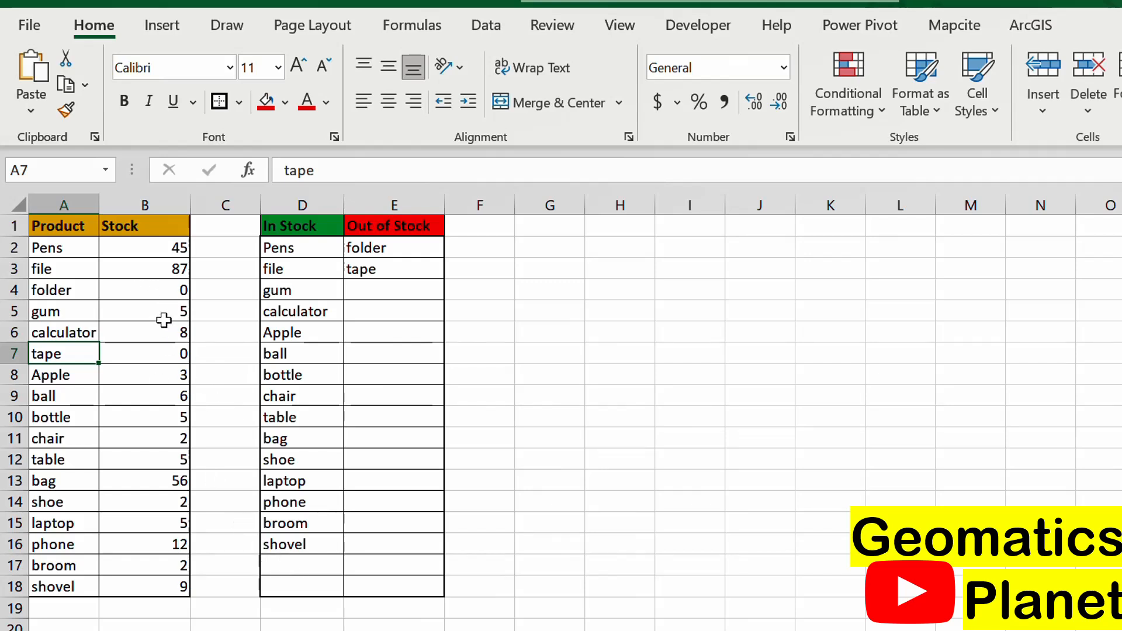
left_click(163, 288)
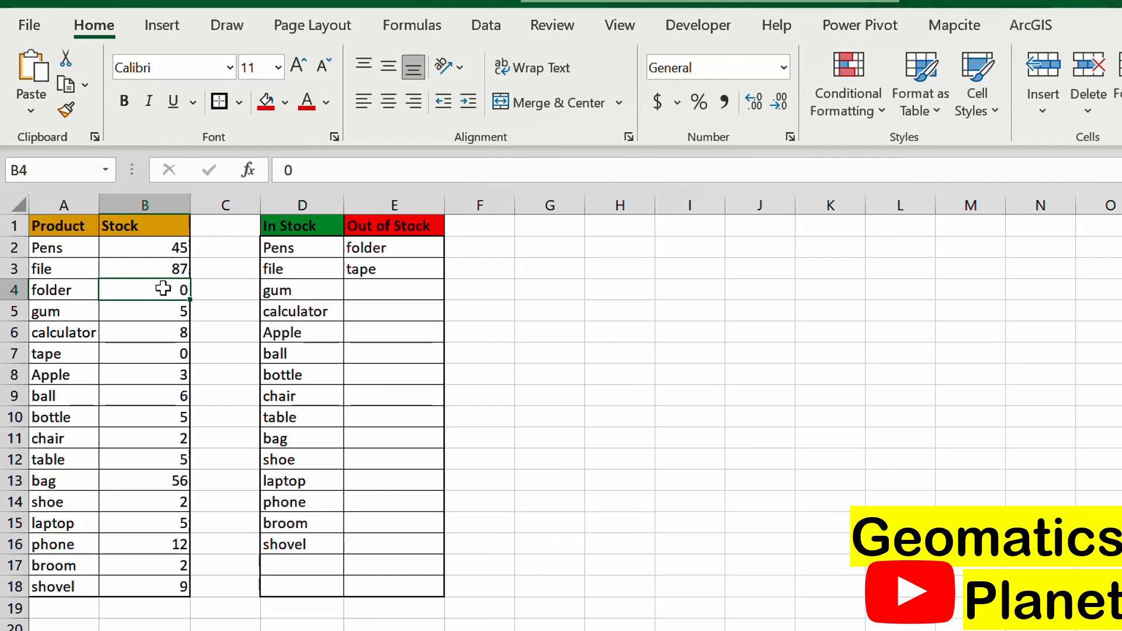
type("1")
key("Return")
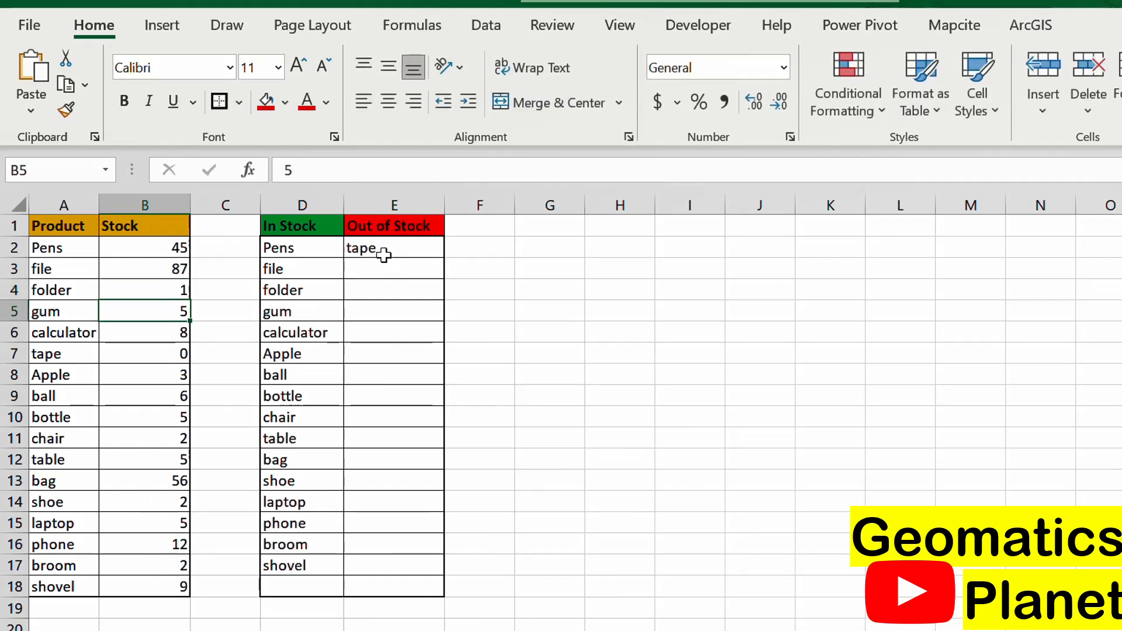
left_click(173, 357)
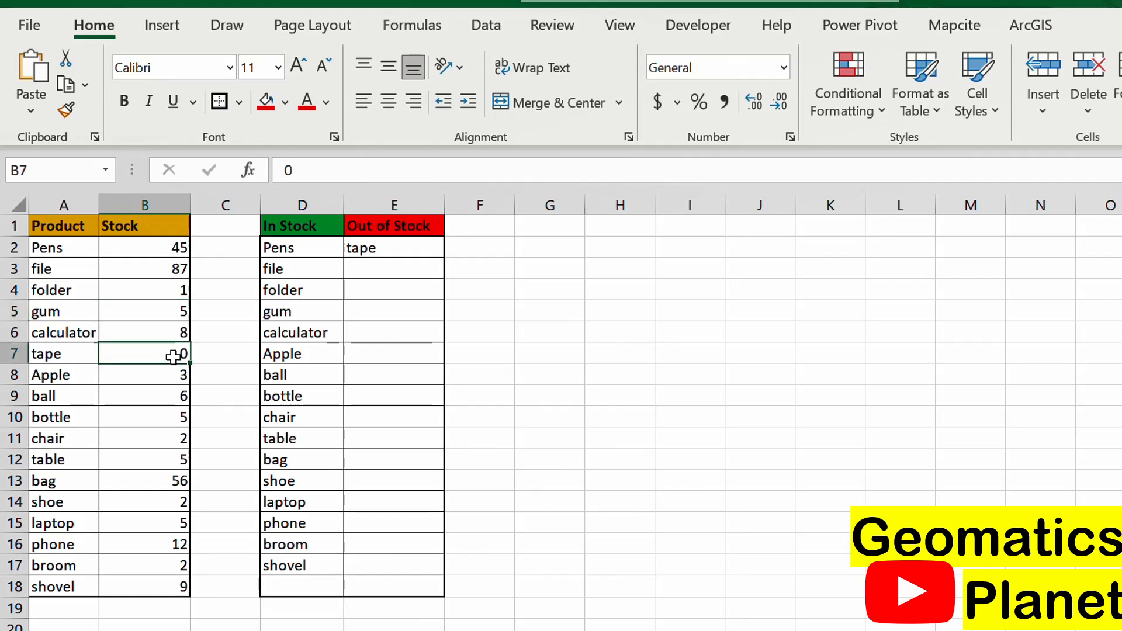
type("1")
key("Return")
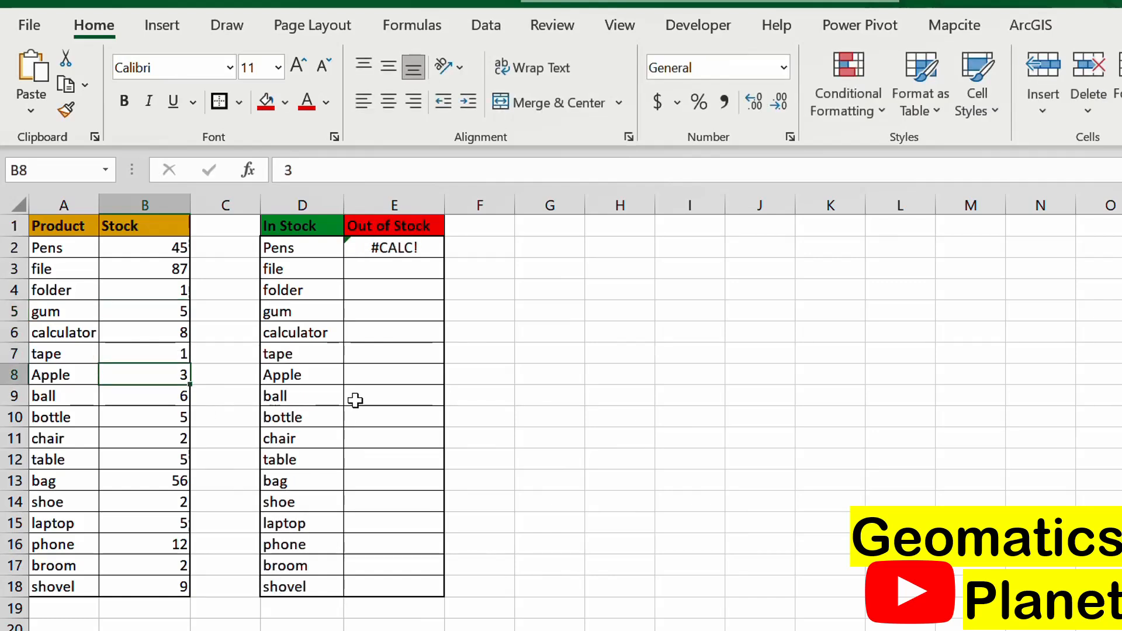
left_click(358, 248)
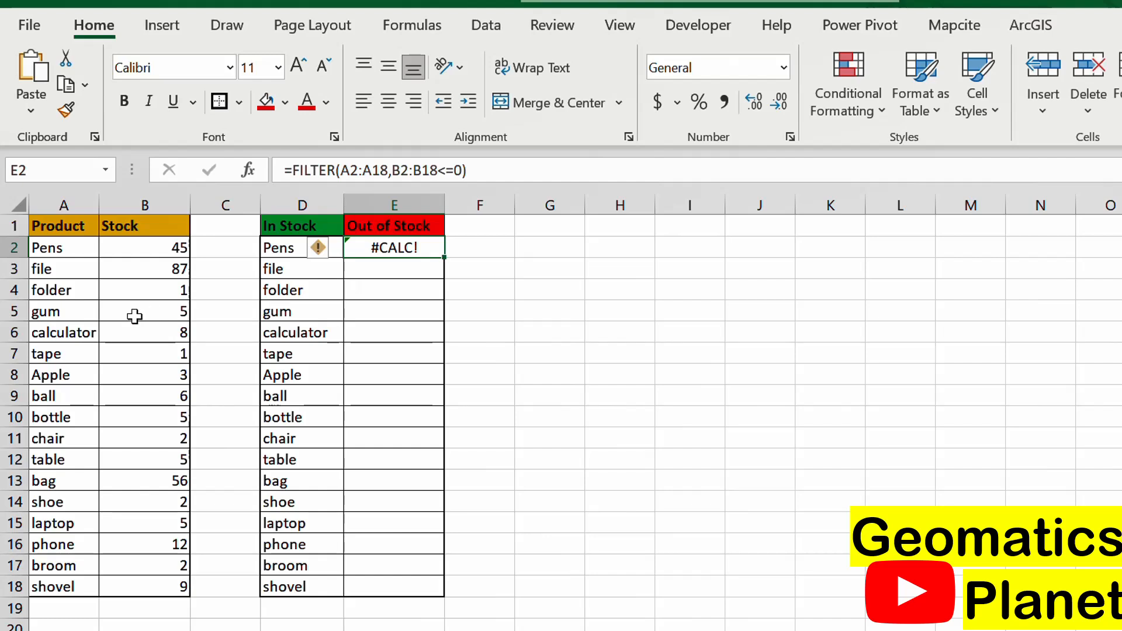
left_click(399, 379)
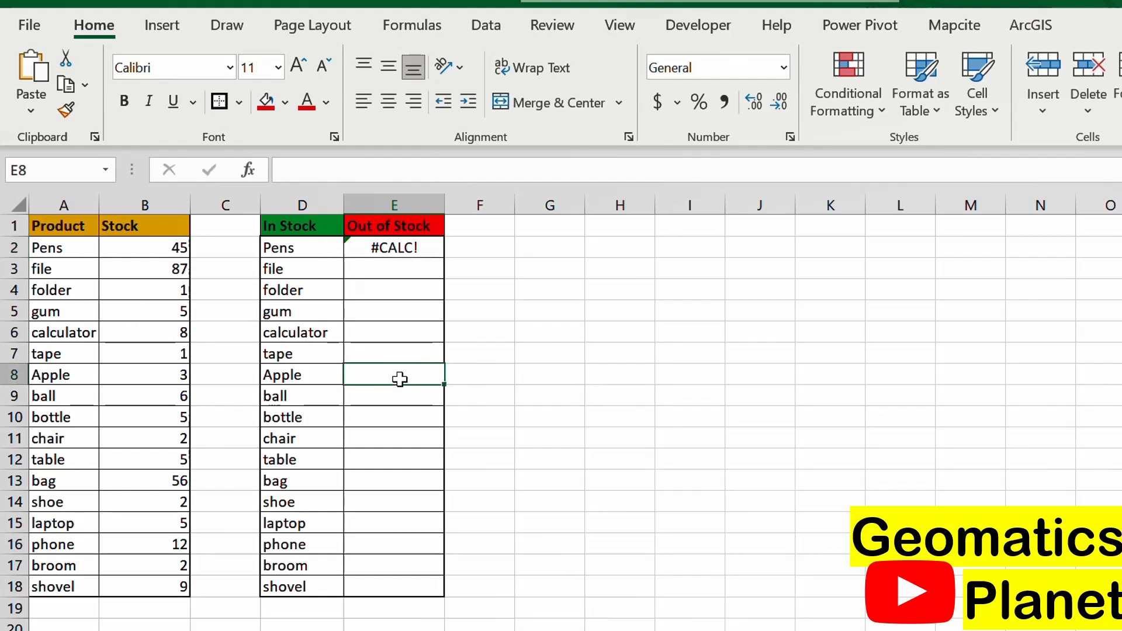
left_click(397, 247)
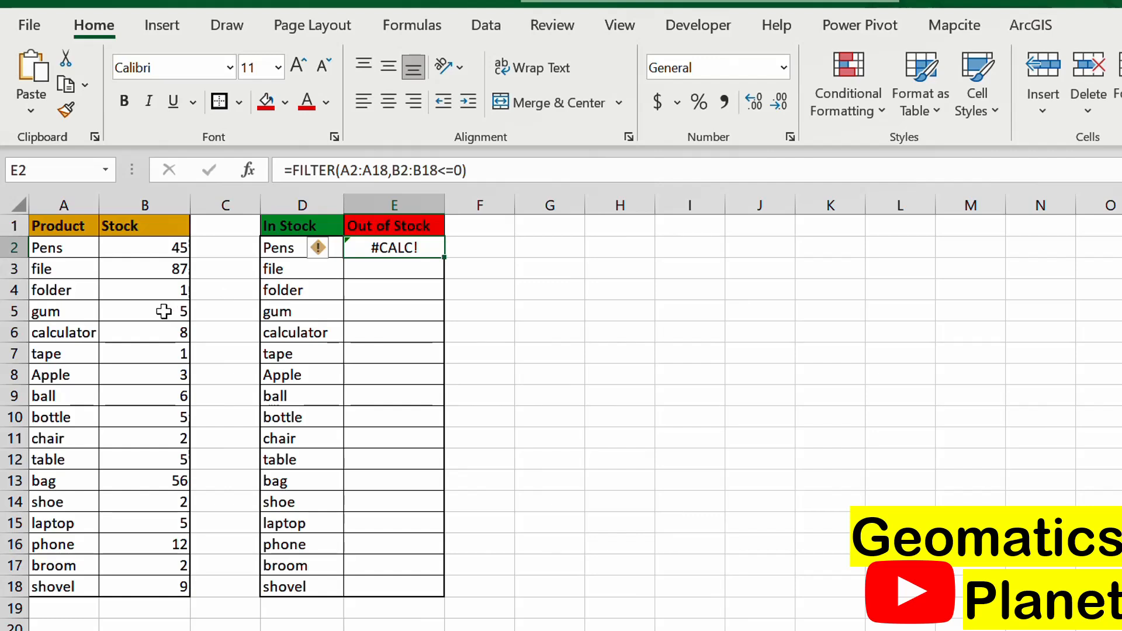
Set the stock of calculator in B6 and ball in B9 to 0.
left_click(134, 328)
type("0")
key("Return")
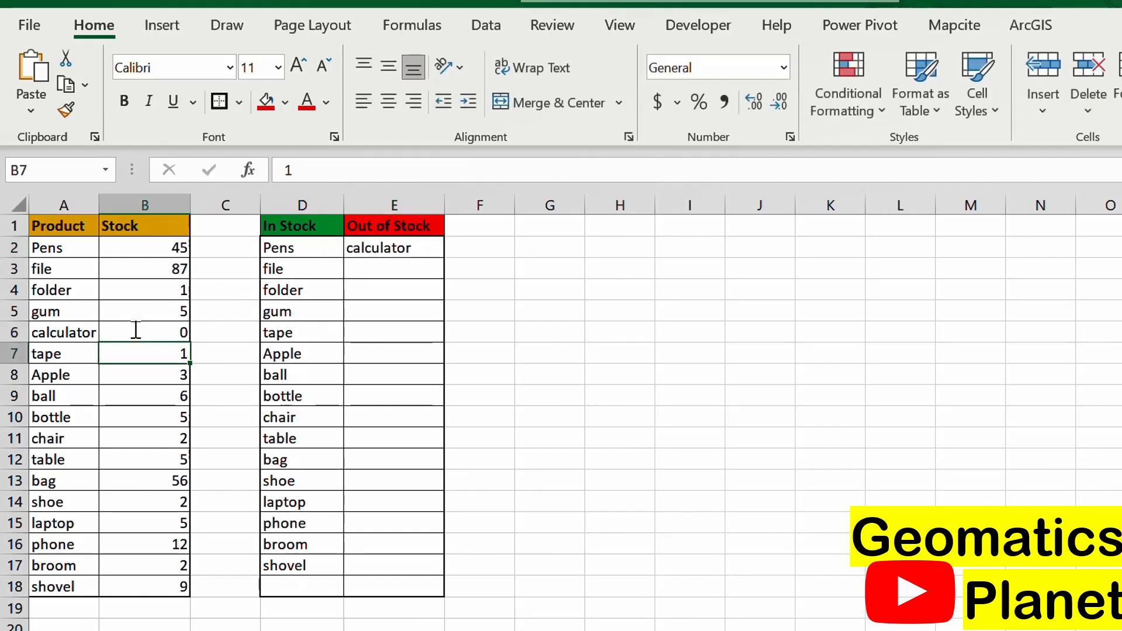
left_click(171, 403)
type("0")
key("Return")
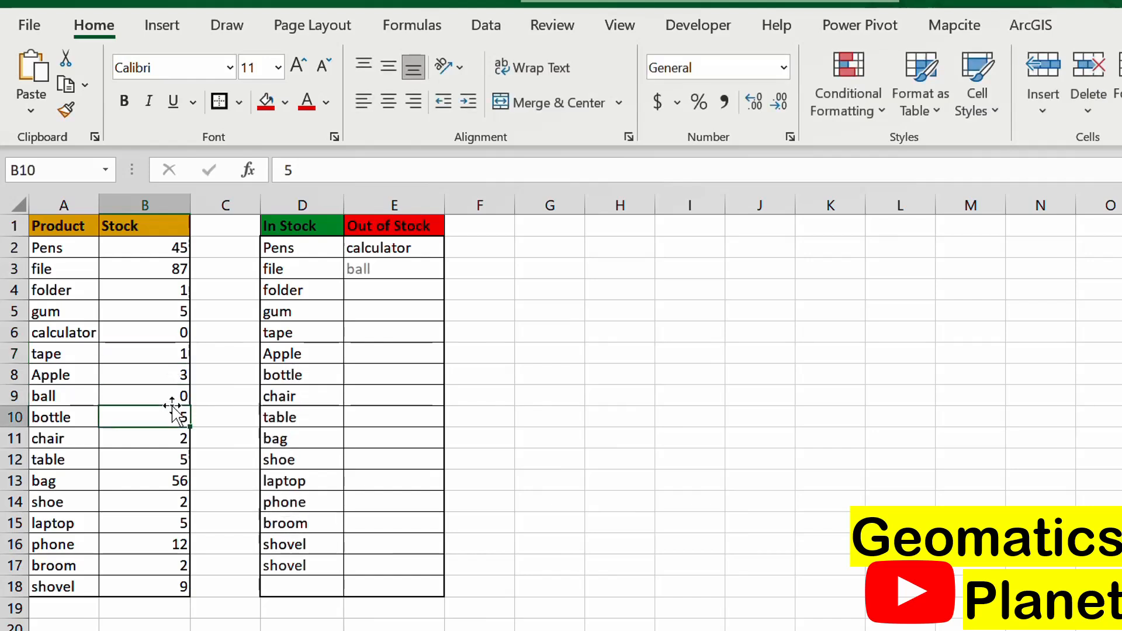
Set the stock of shovel in B18 and laptop in B15 to 0.
left_click(176, 584)
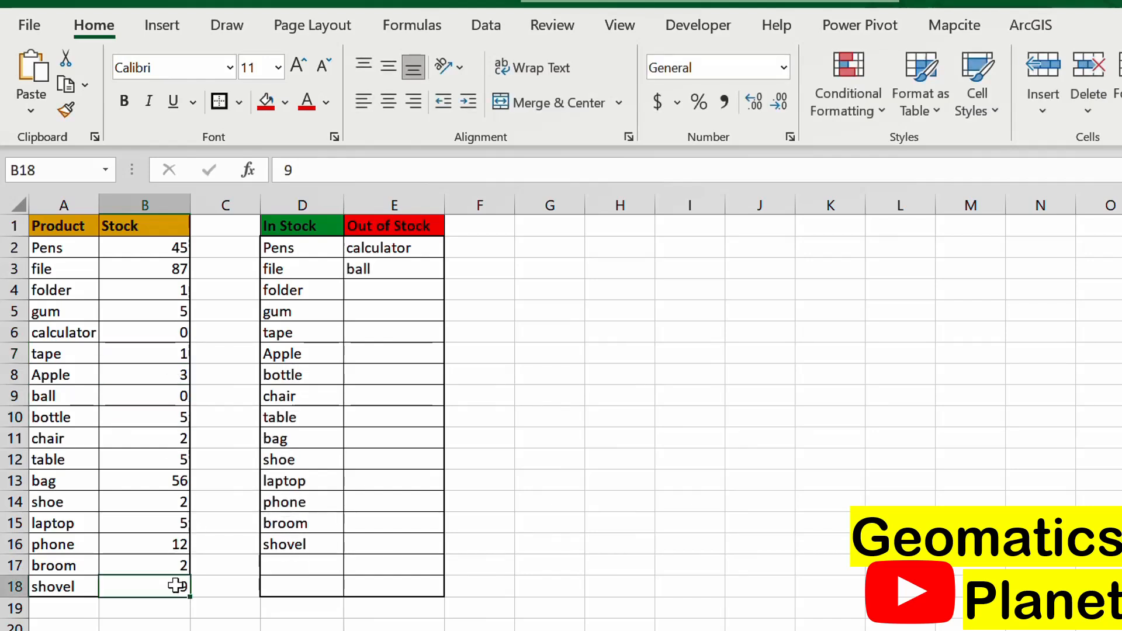
type("0")
key("Return")
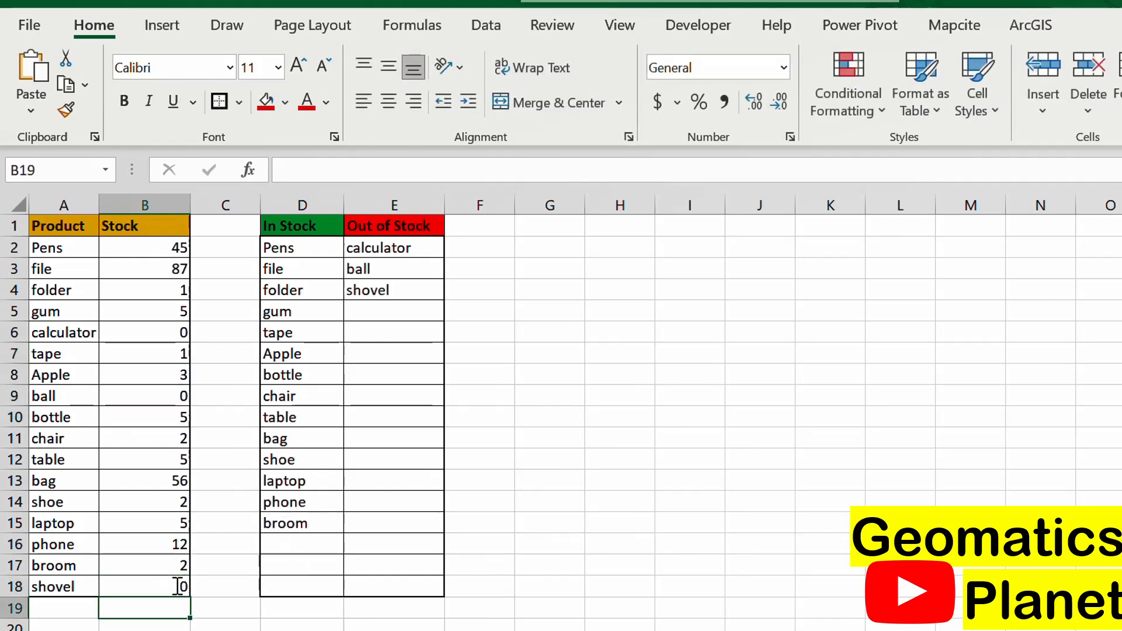
left_click(163, 525)
type("0")
key("Return")
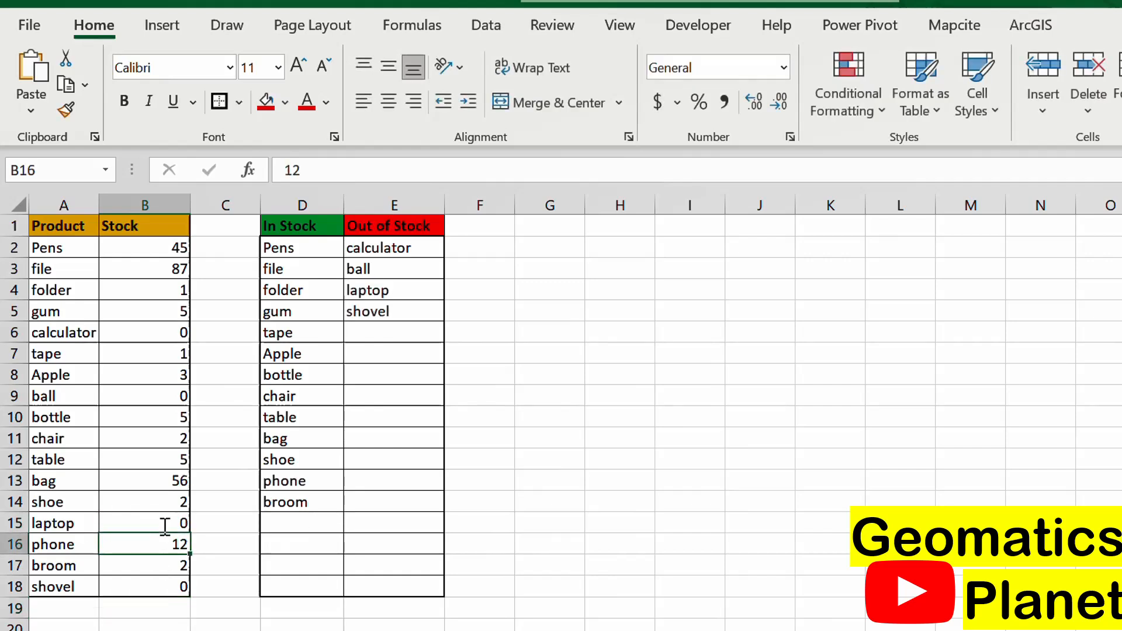
Set the stock of bottle in B10 and Pens in B2 to 0.
left_click(144, 416)
type("0")
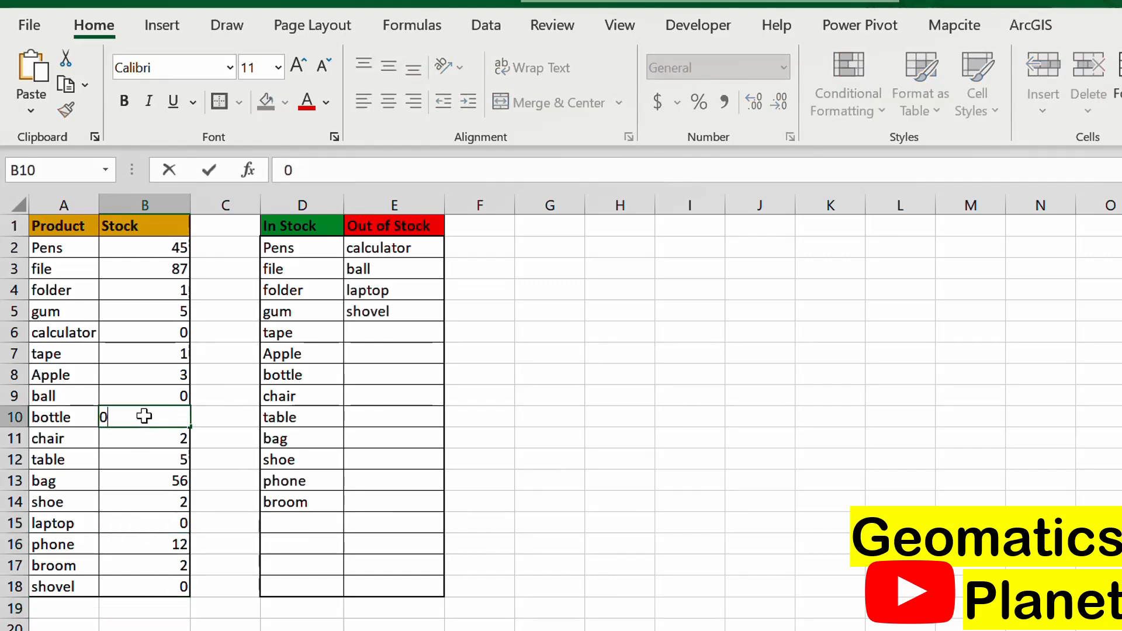
key("Return")
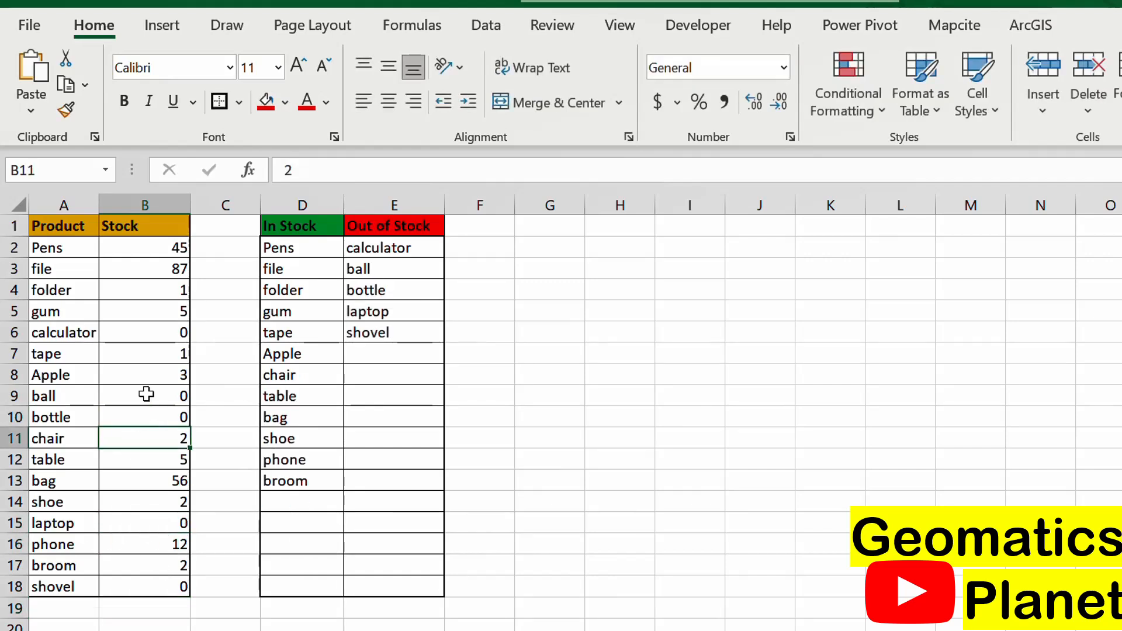
left_click(162, 246)
type("0")
key("Return")
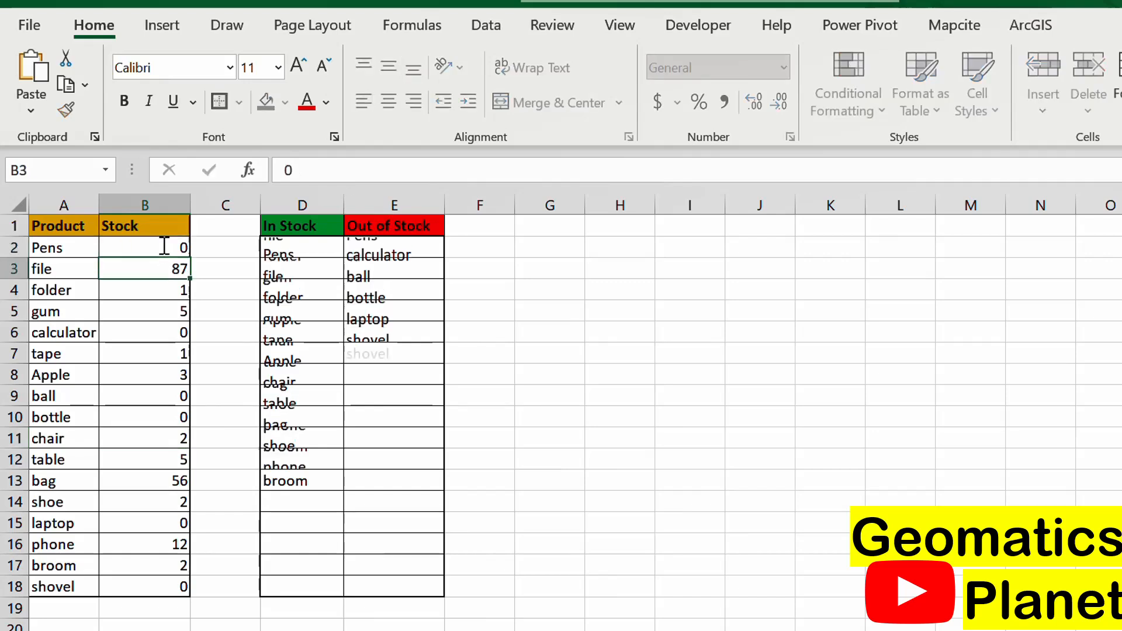
Set the stock of tape in B7 and bag in B13 to 0.
left_click(147, 353)
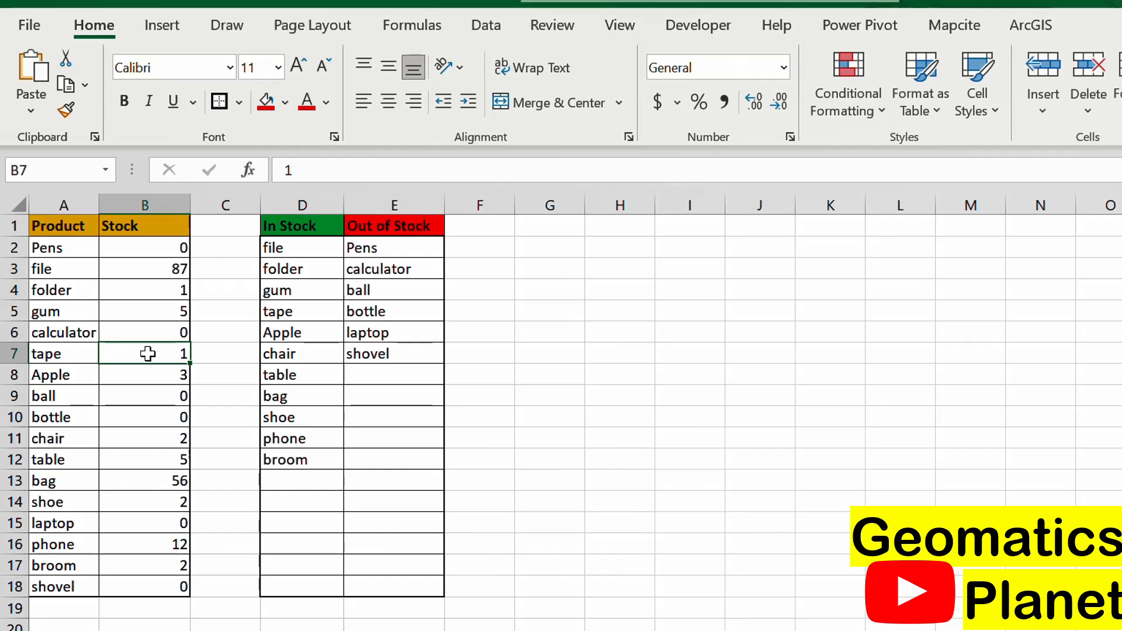
type("0")
key("Return")
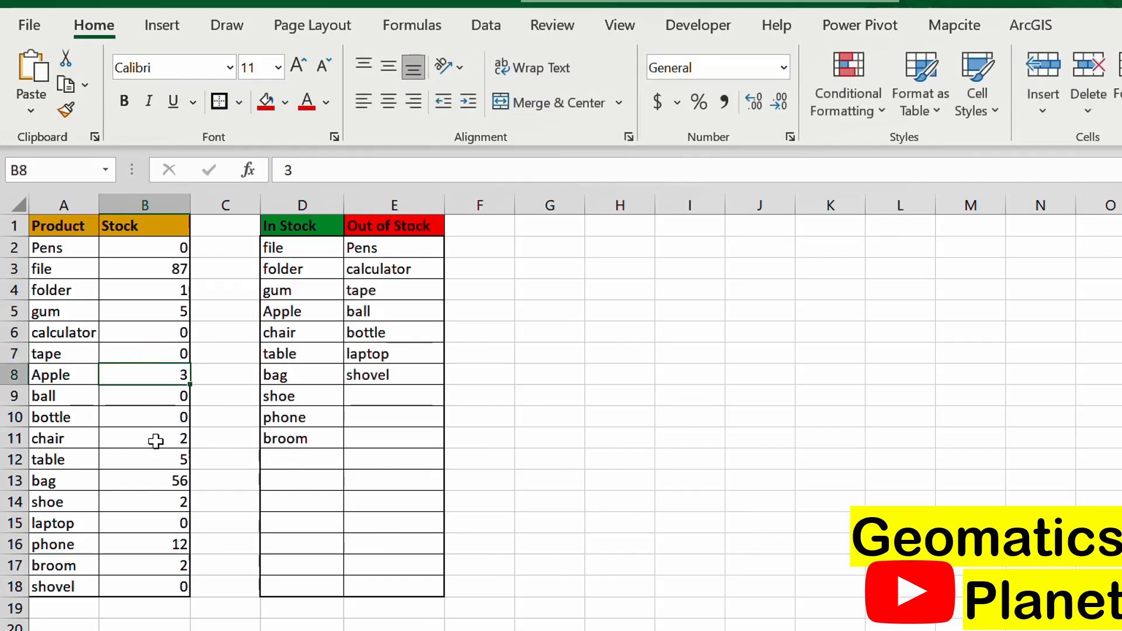
left_click(155, 478)
type("0")
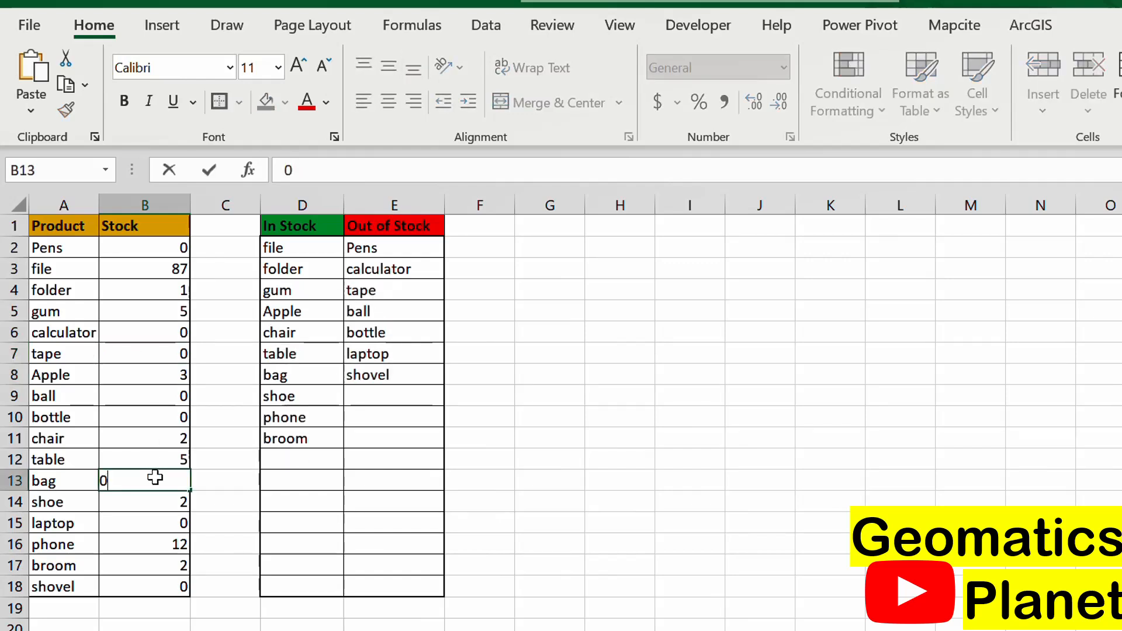
key("Return")
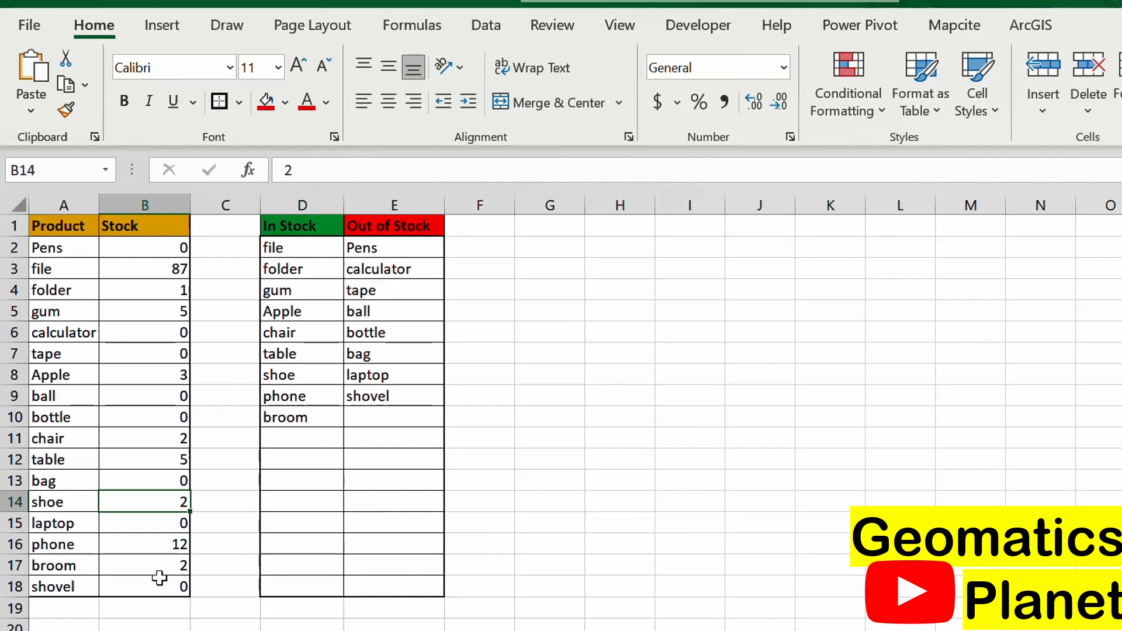
Set the stock of broom in B17 and file in B3 to 0.
left_click(171, 567)
type("0")
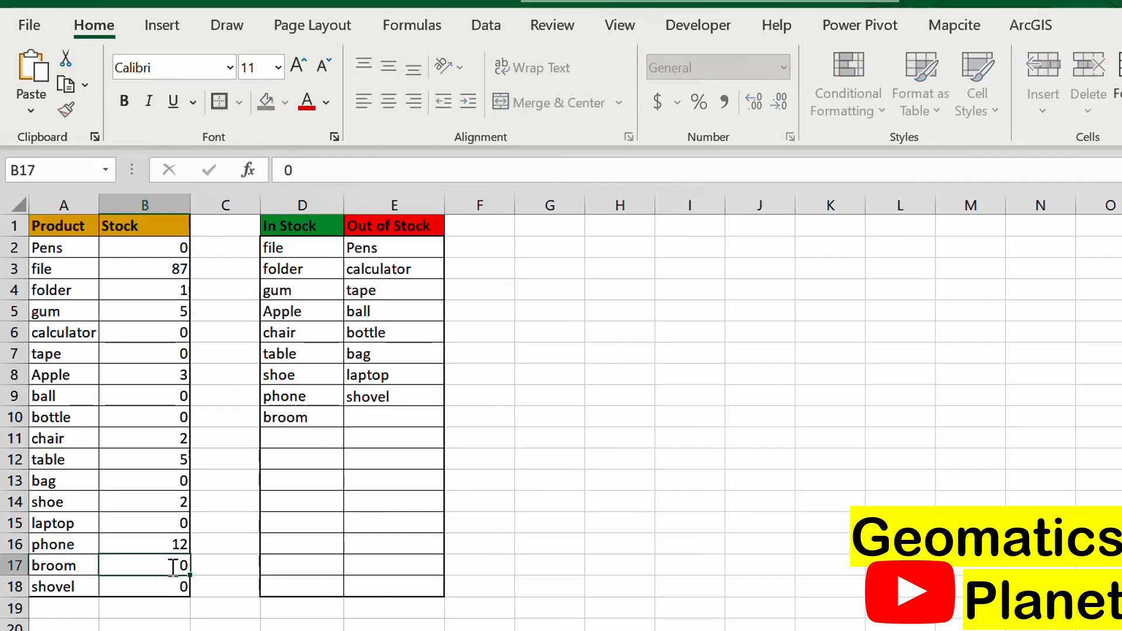
key("Return")
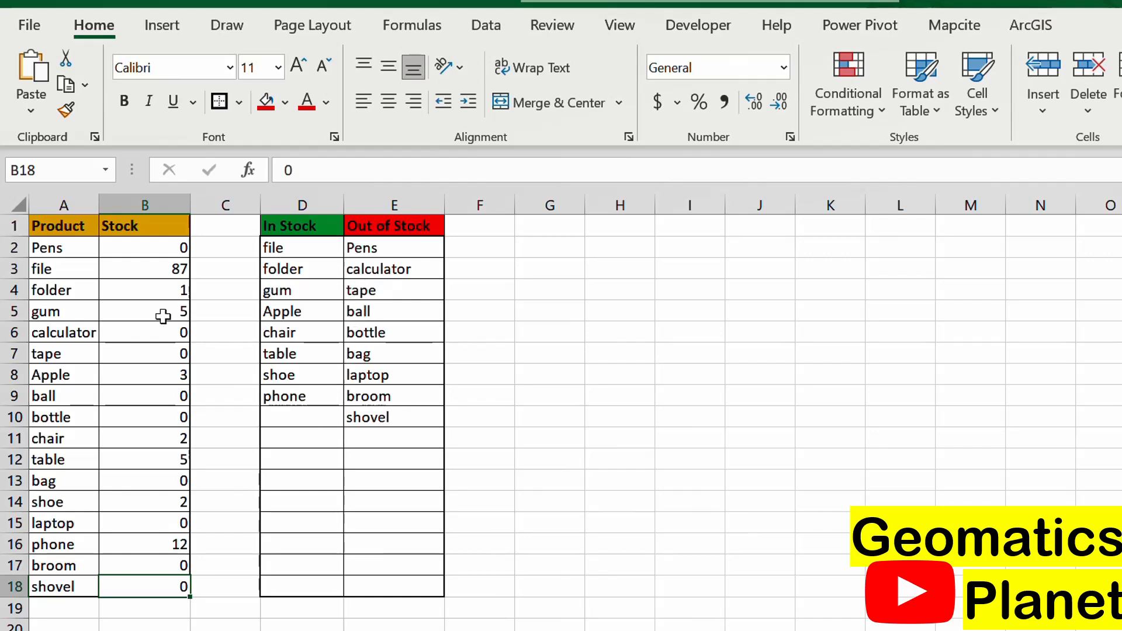
left_click(147, 268)
type("0")
key("Return")
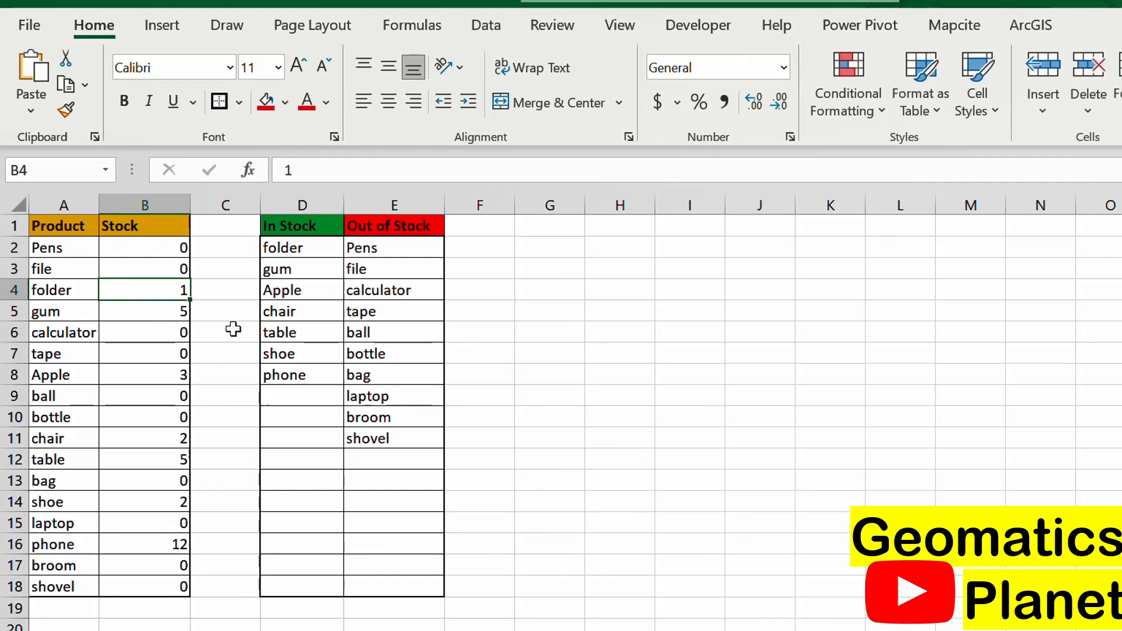
Set the stock of gum in B5 and phone in B16 to 0.
left_click(166, 318)
double_click(168, 320)
key("BackSpace")
type("0")
key("Return")
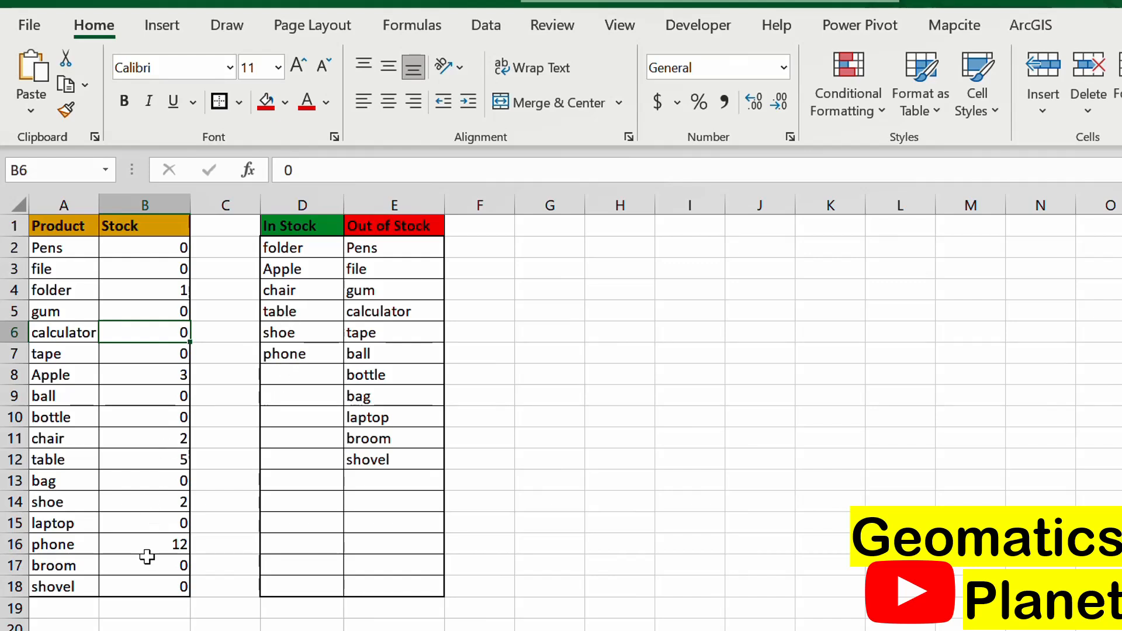
left_click(165, 549)
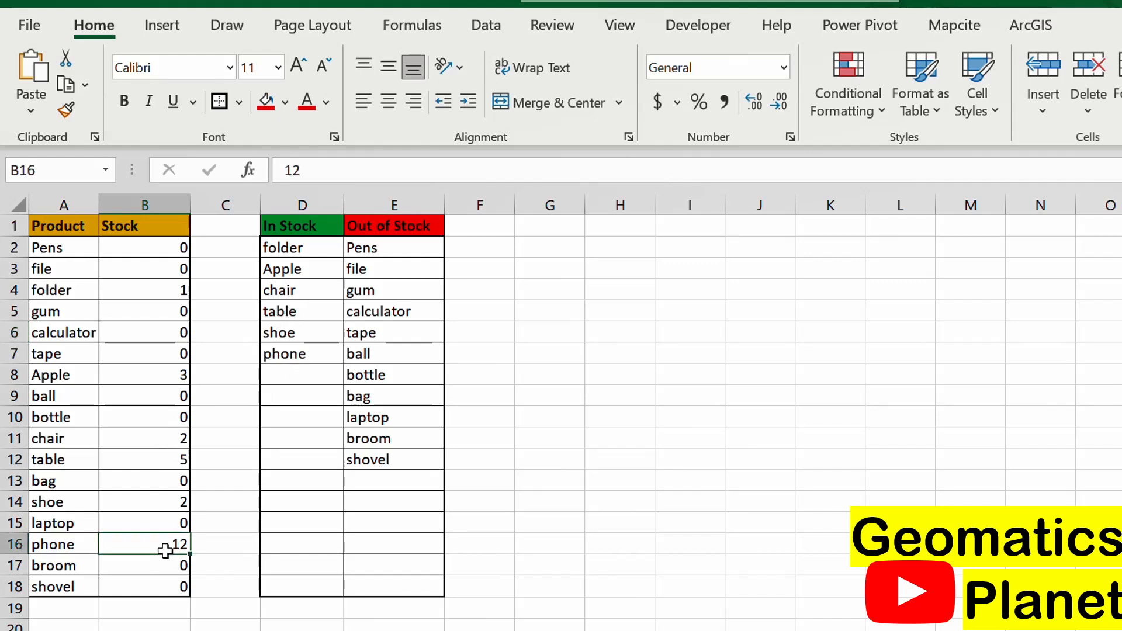
type("0")
key("Return")
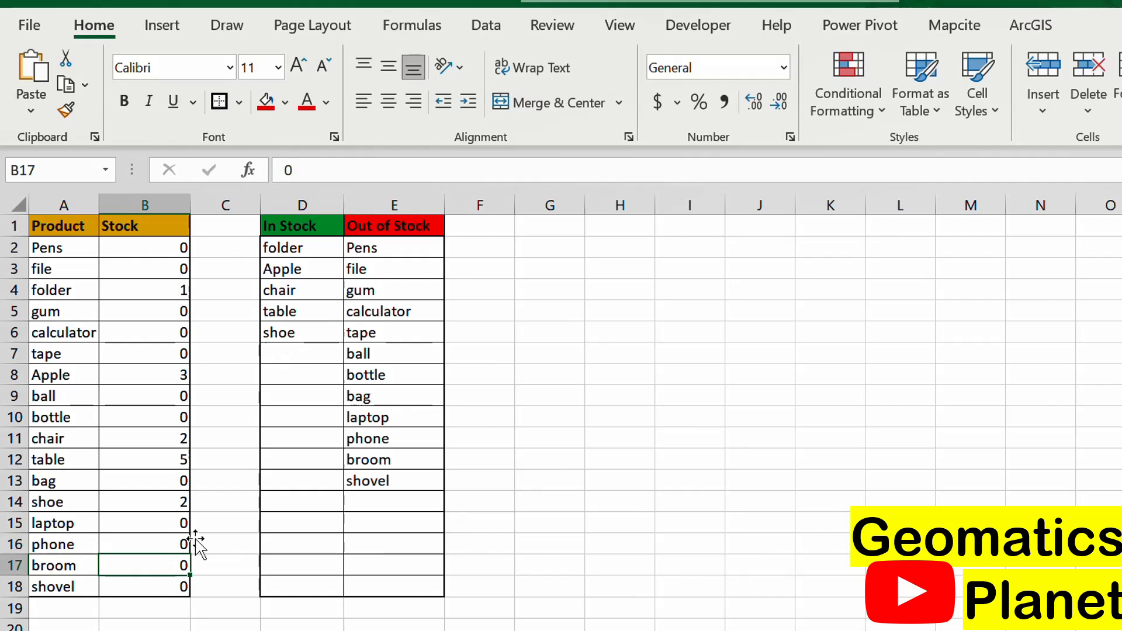